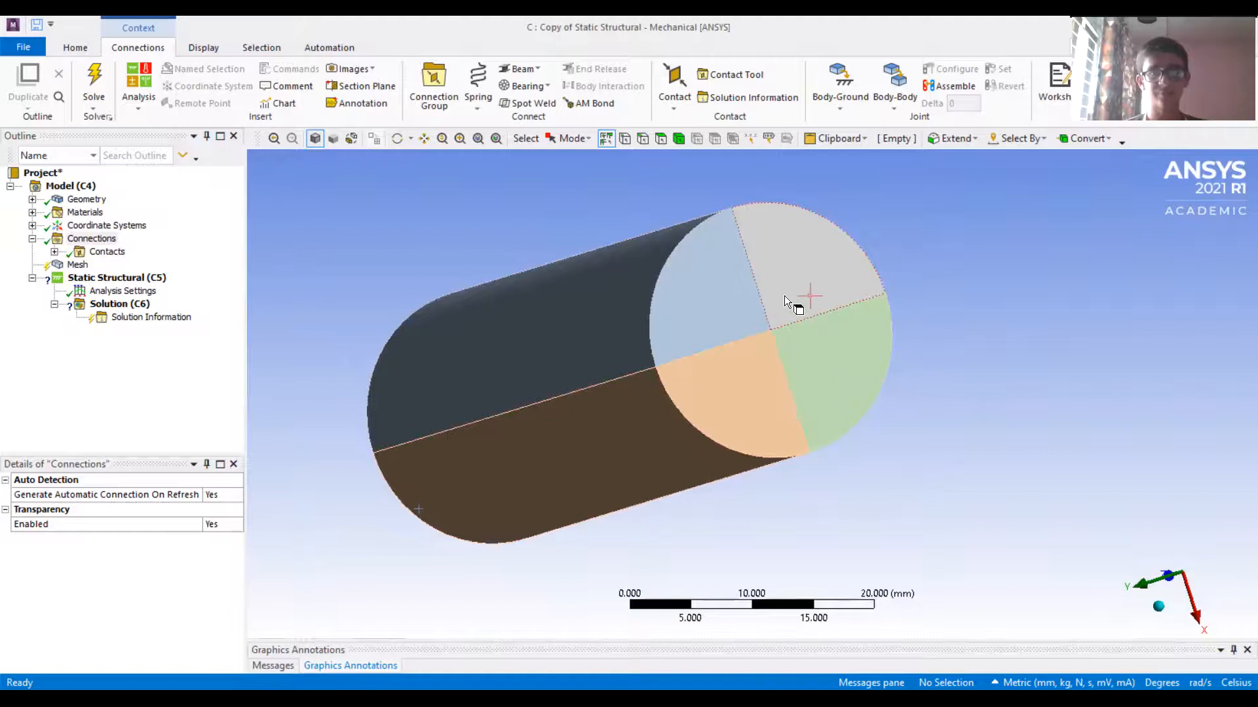
Examine the cylinder's individual quarter bodies and the contact and target bodies of the first contact region
{"action": "left_click", "coordinate": [679, 139]}
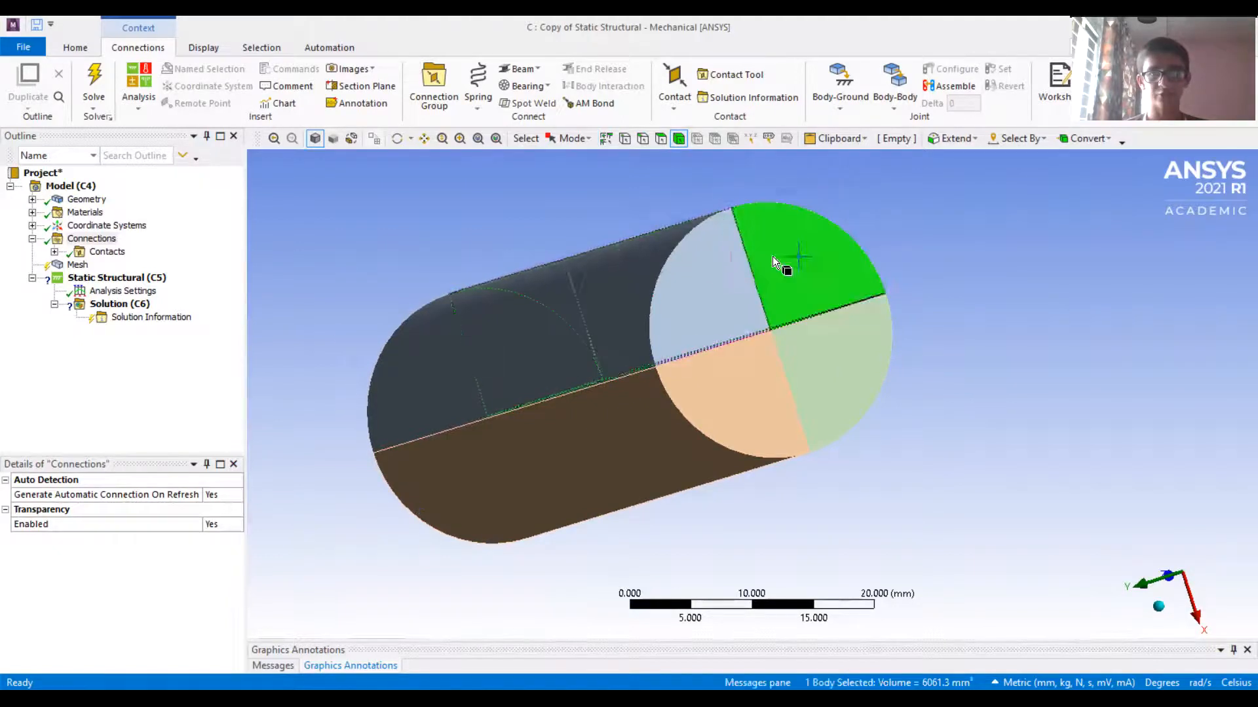
{"action": "left_click", "coordinate": [862, 374]}
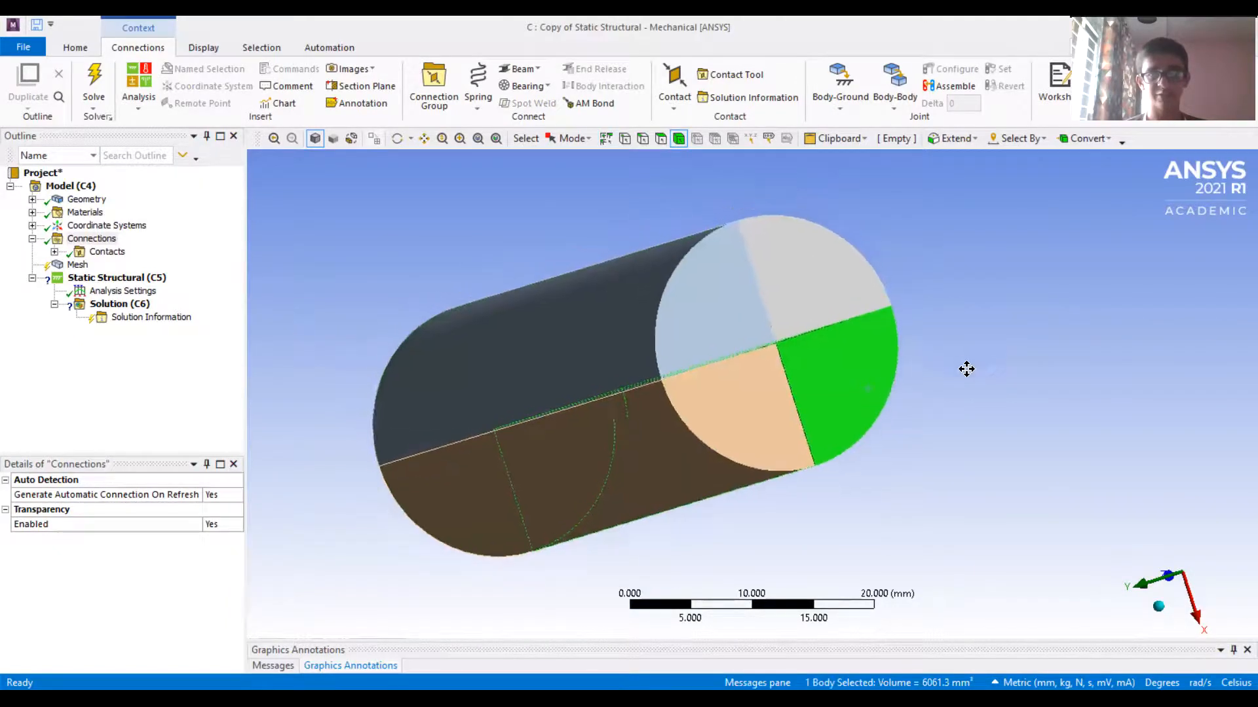
{"action": "left_click", "coordinate": [1054, 372]}
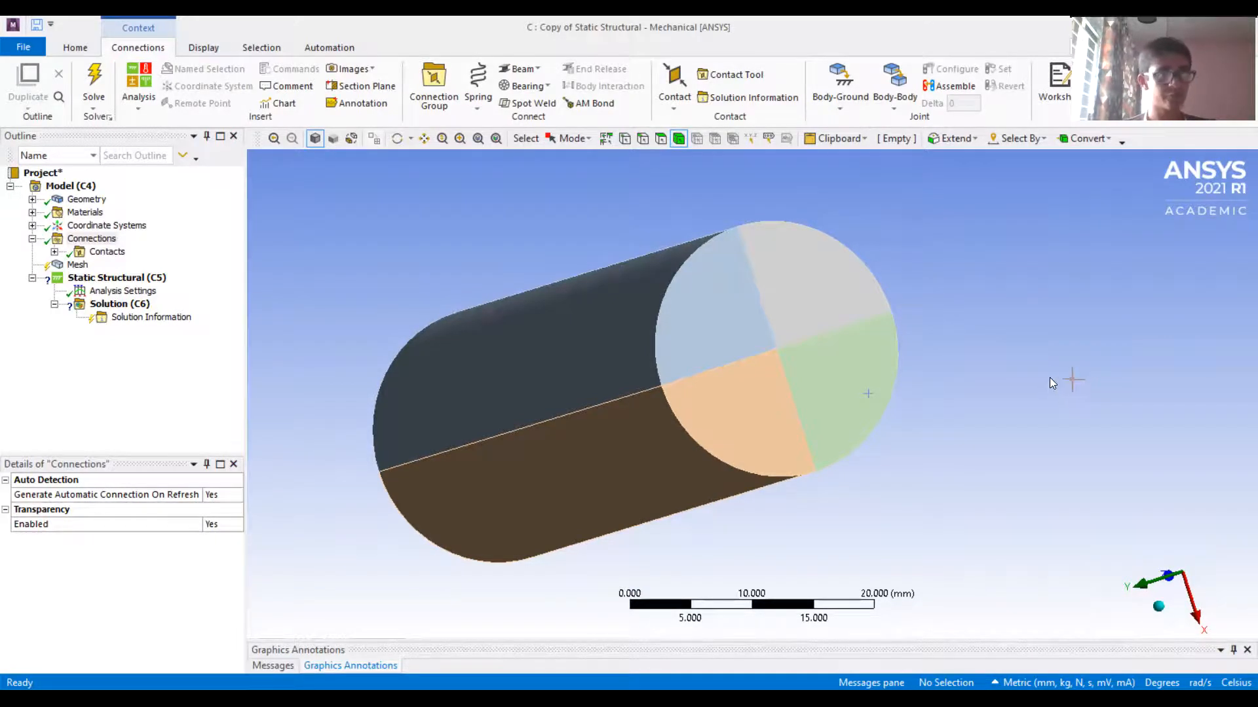
{"action": "left_click", "coordinate": [91, 238]}
{"action": "left_click", "coordinate": [54, 251]}
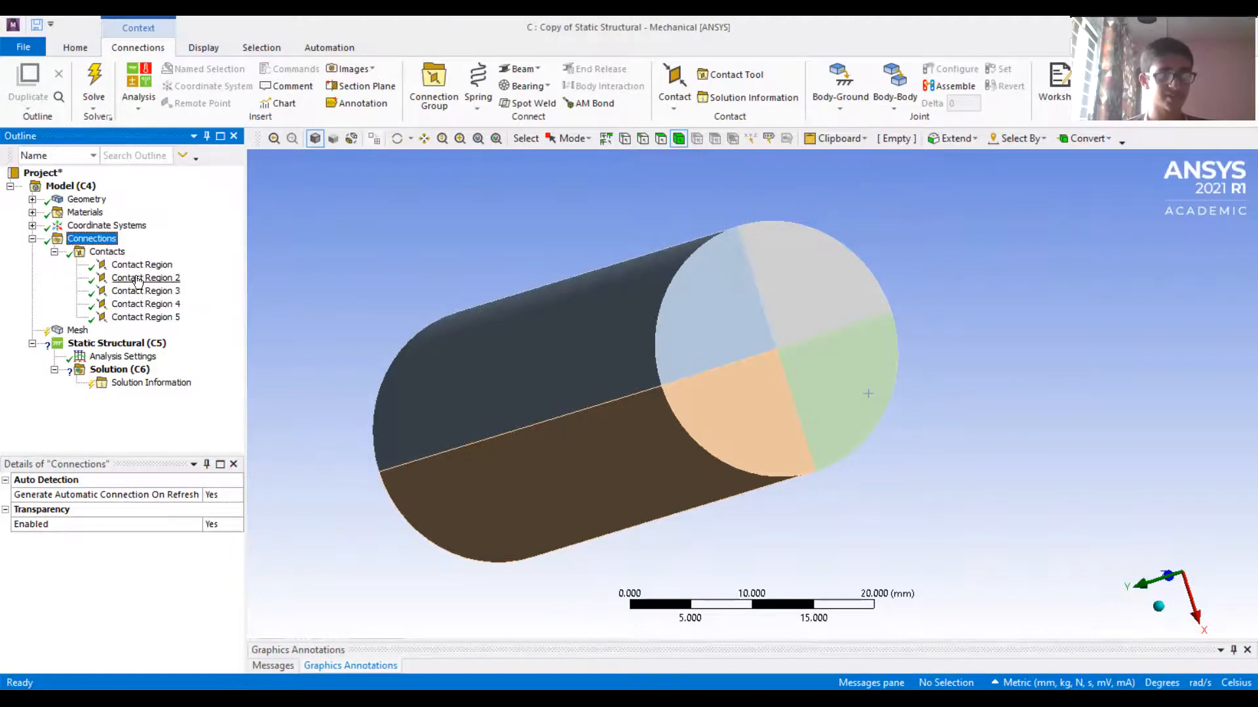
{"action": "left_click", "coordinate": [146, 265]}
{"action": "middle_click_drag", "start_coordinate": [626, 423], "coordinate": [648, 462], "text": "ctrl"}
{"action": "left_click_drag", "start_coordinate": [1023, 277], "coordinate": [893, 285]}
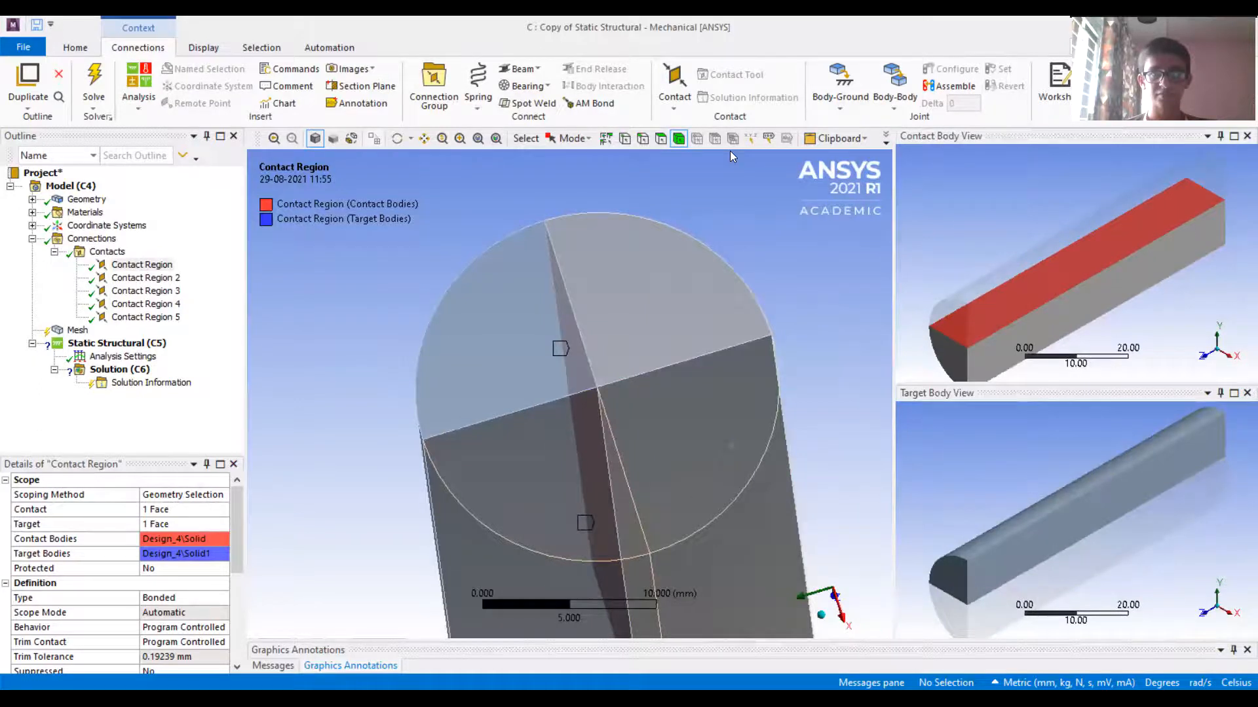
{"action": "left_click", "coordinate": [1051, 207]}
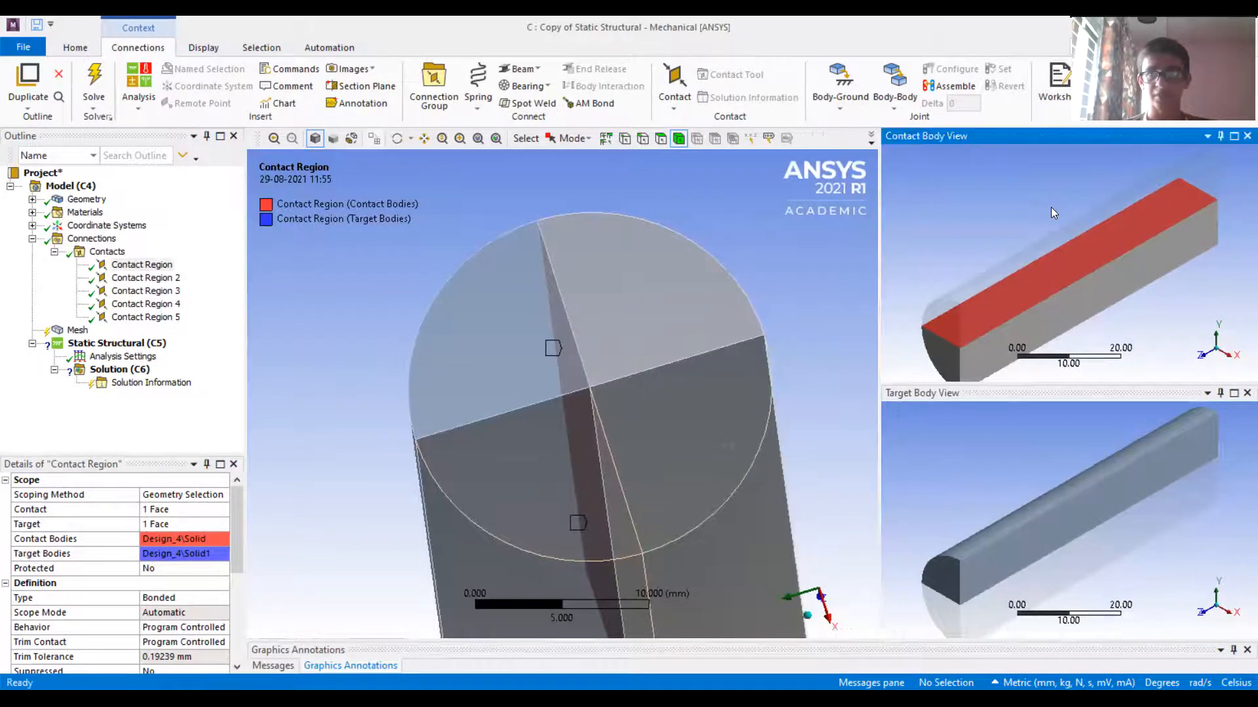
{"action": "middle_click", "coordinate": [1057, 305]}
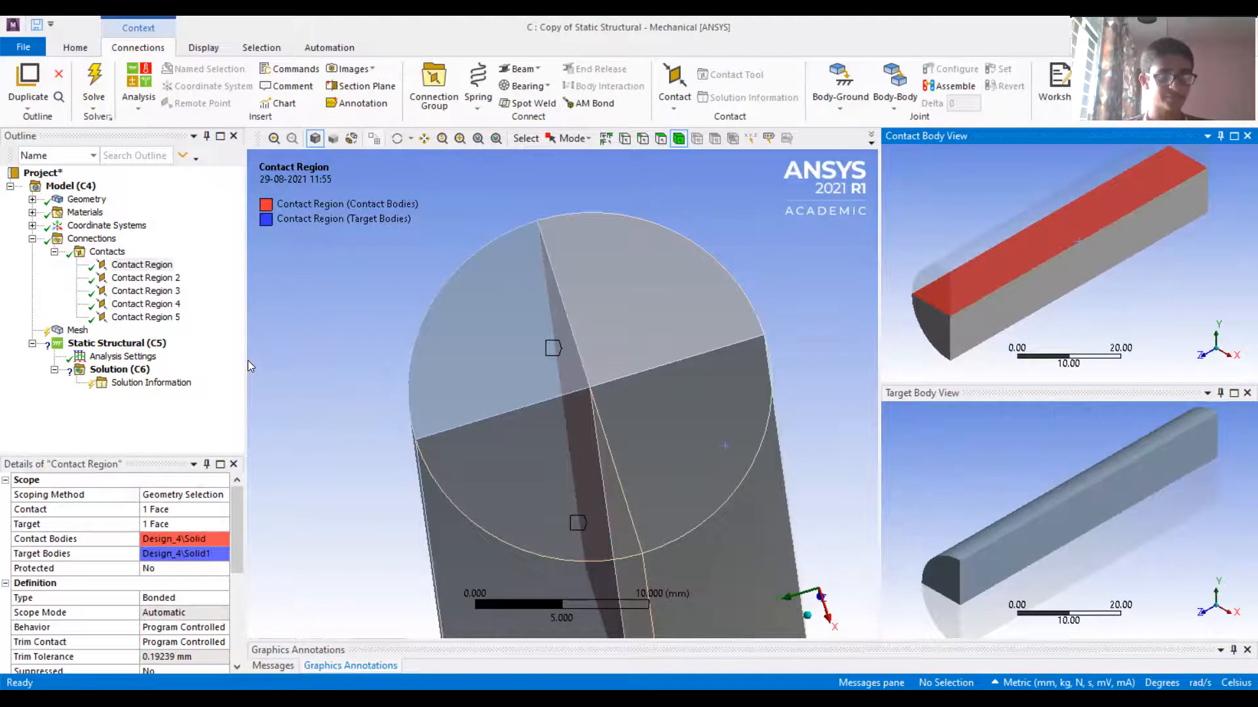
{"action": "scroll", "coordinate": [120, 528], "scroll_direction": "down", "scroll_amount": 2}
{"action": "scroll", "coordinate": [120, 528], "scroll_direction": "up", "scroll_amount": 2}
Insert a Node Merge into the mesh
{"action": "left_click", "coordinate": [76, 330]}
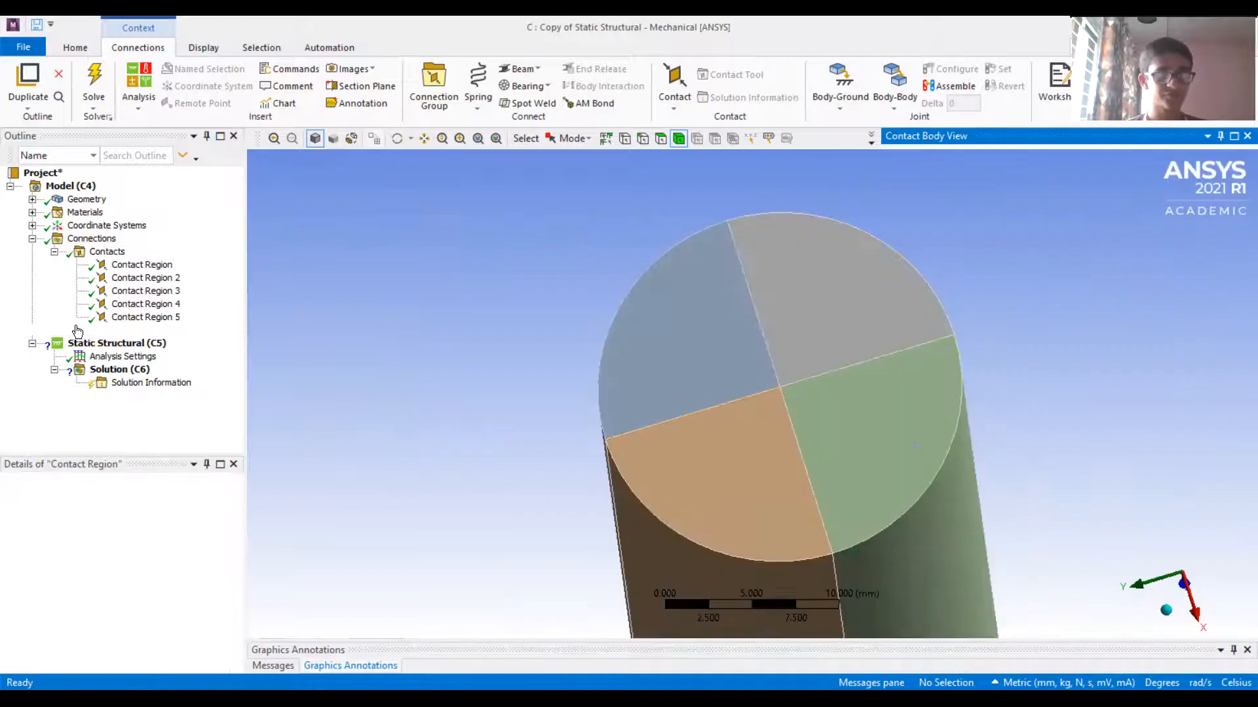
{"action": "left_click", "coordinate": [91, 239]}
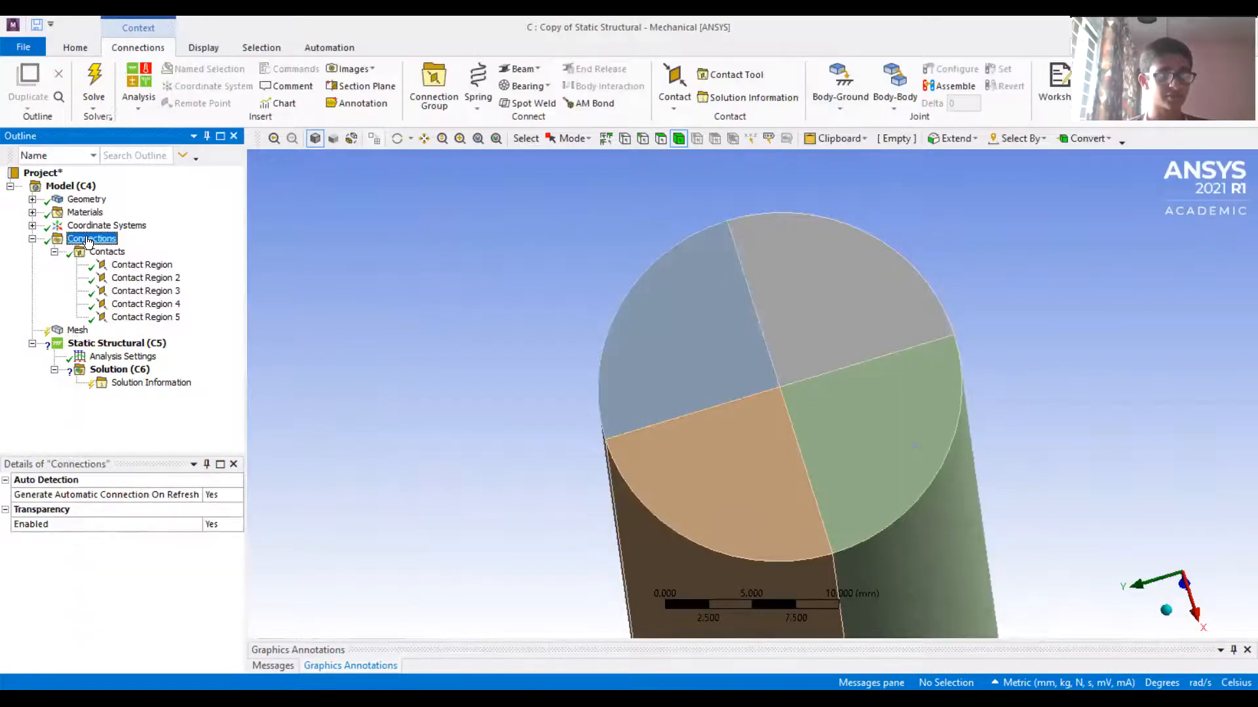
{"action": "left_click", "coordinate": [81, 332]}
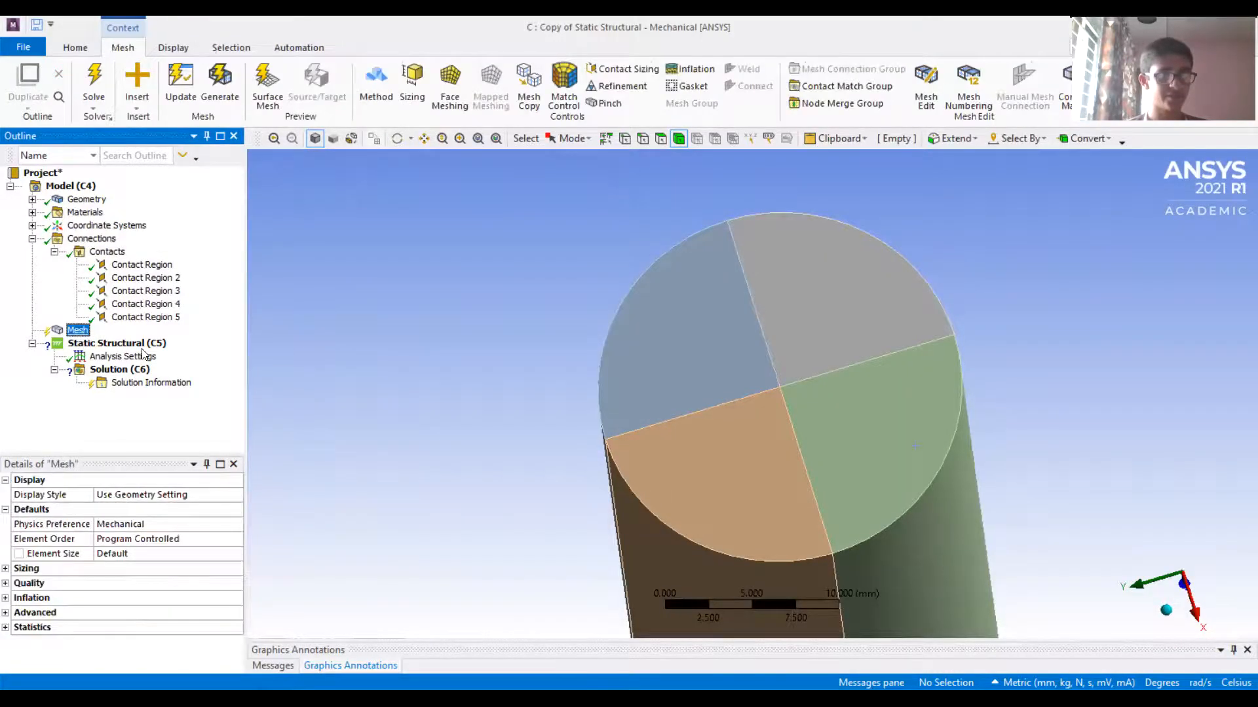
{"action": "right_click", "coordinate": [84, 336]}
{"action": "mouse_move", "coordinate": [164, 343]}
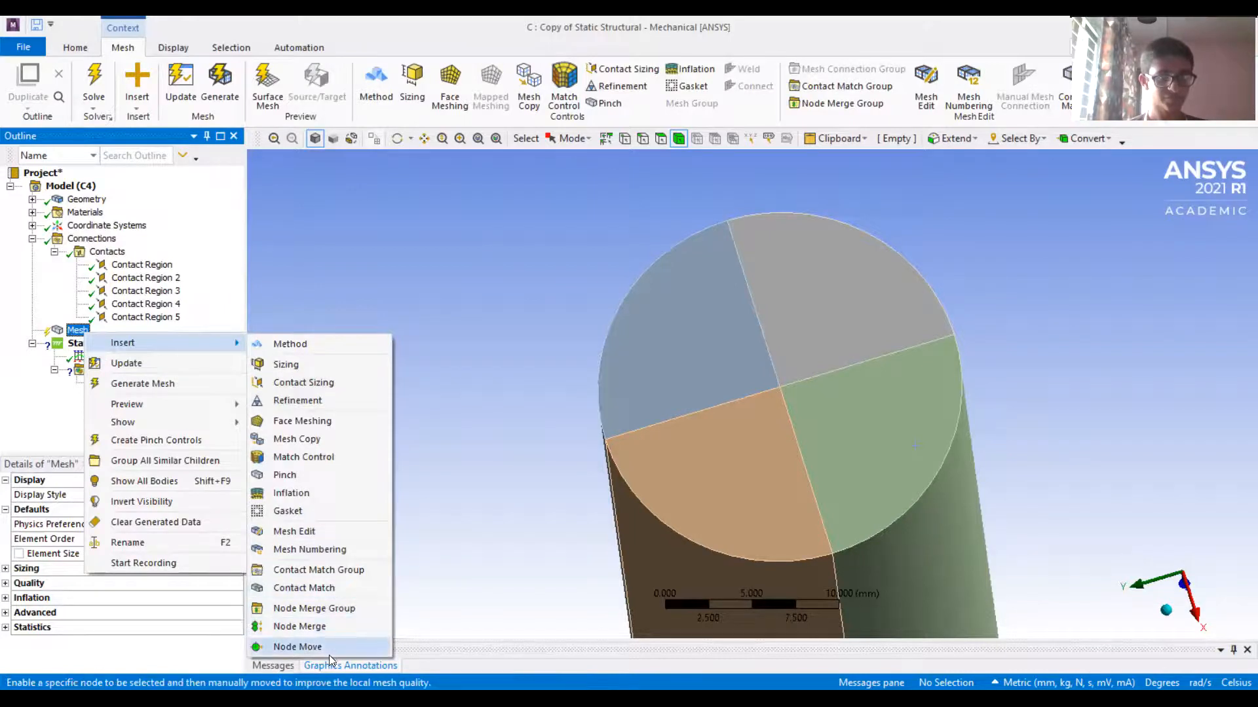
{"action": "left_click", "coordinate": [303, 626]}
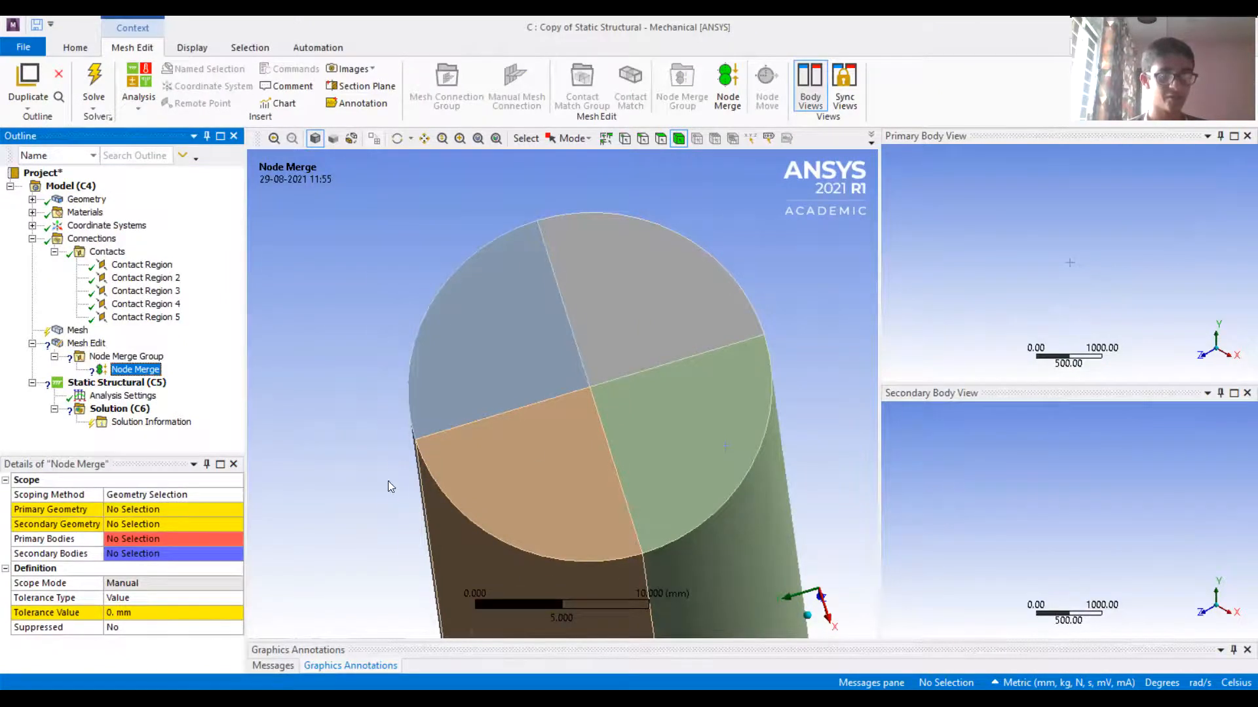
Begin scoping the node merge's primary geometry and hide the grey quarter body to expose the faces behind it
{"action": "middle_click_drag", "start_coordinate": [526, 437], "coordinate": [499, 404], "text": "ctrl"}
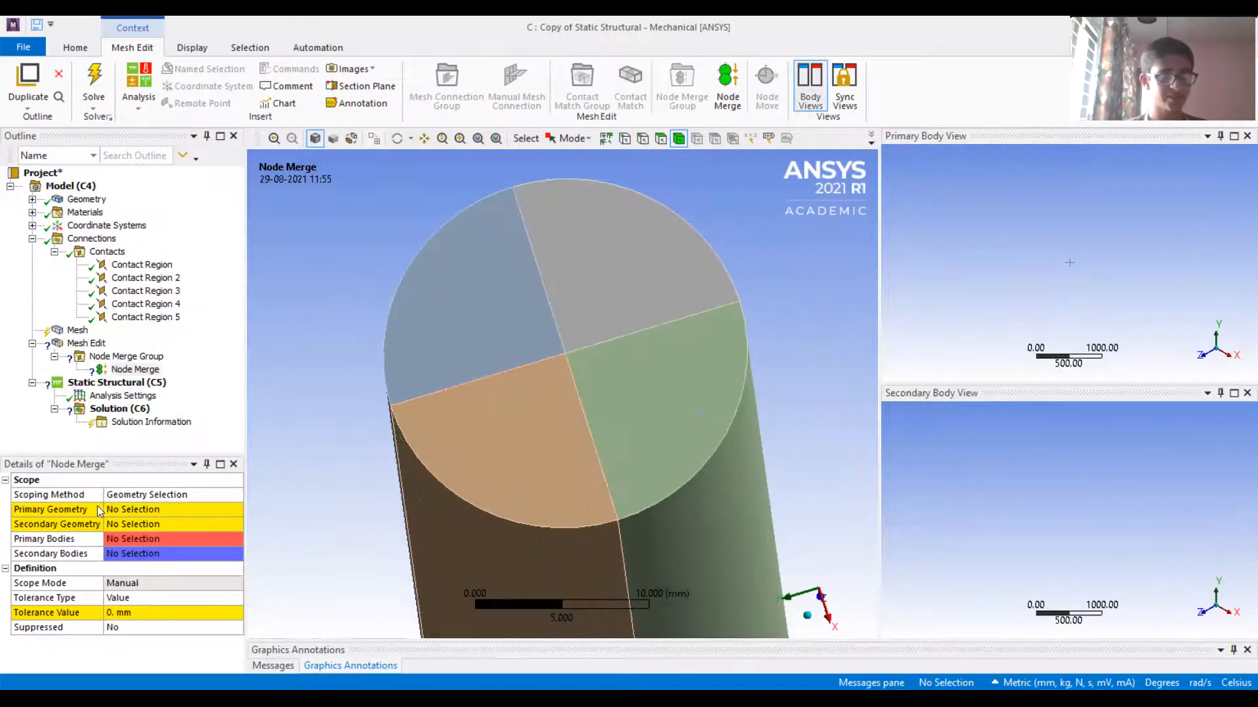
{"action": "left_click", "coordinate": [147, 511]}
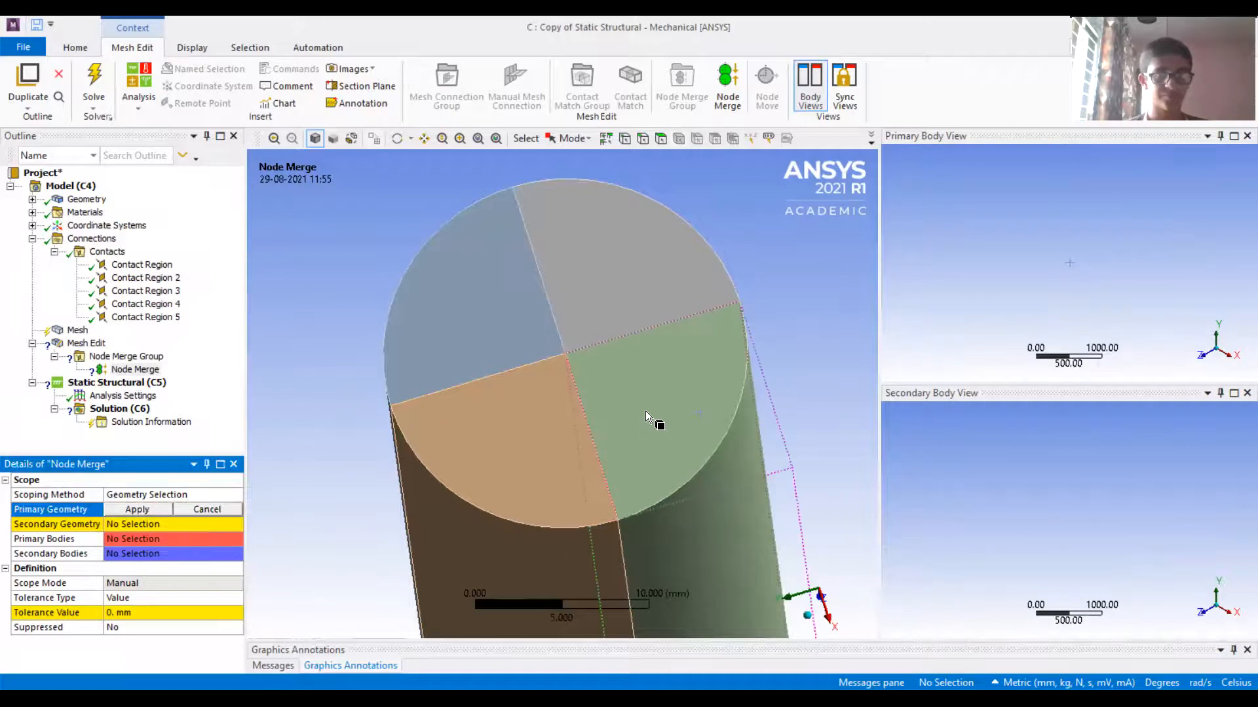
{"action": "left_click", "coordinate": [621, 292]}
{"action": "right_click", "coordinate": [617, 294]}
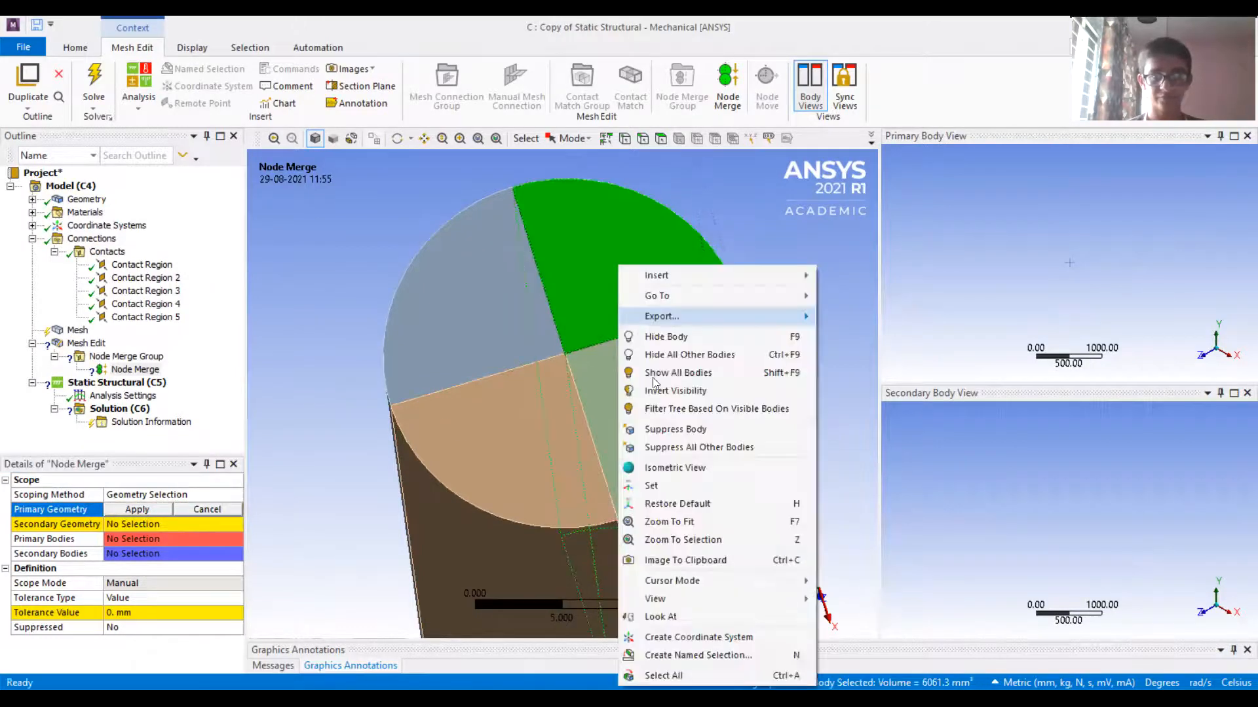
{"action": "left_click", "coordinate": [697, 336]}
Assign the blue quarter's exposed flat lengthwise face as the node merge's primary geometry
{"action": "middle_click_drag", "start_coordinate": [697, 337], "coordinate": [468, 574]}
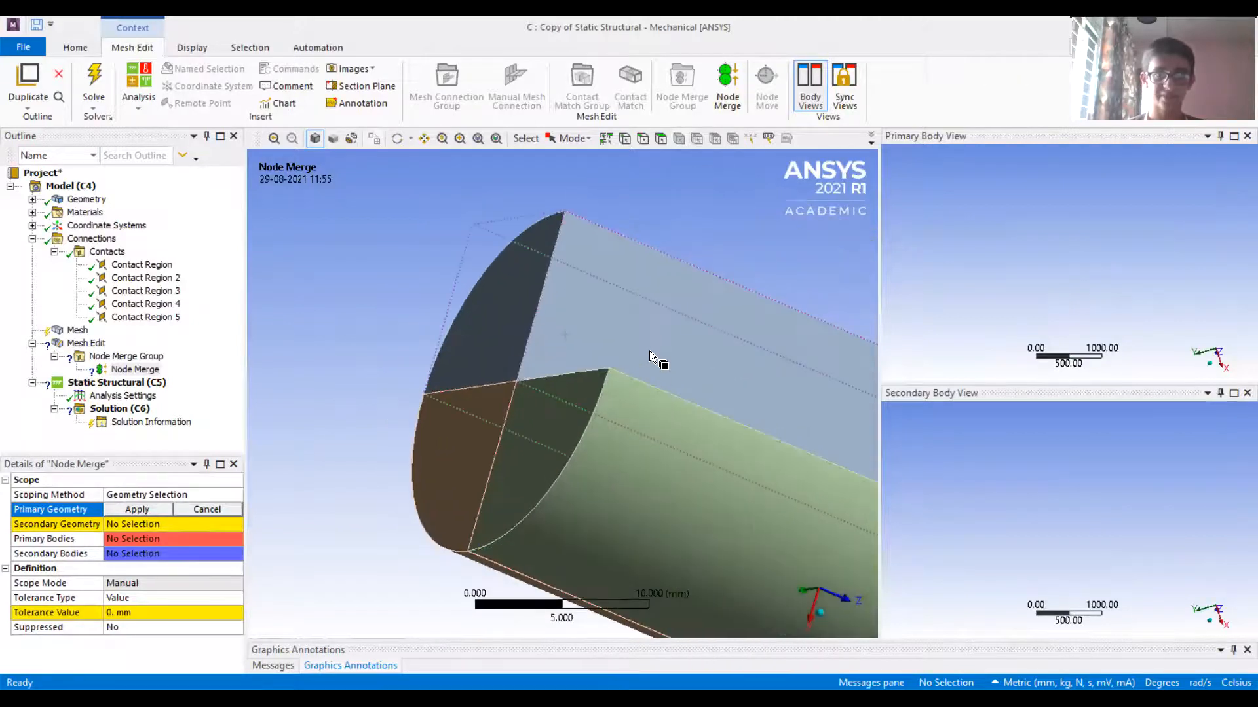
{"action": "left_click", "coordinate": [650, 353]}
{"action": "middle_click_drag", "start_coordinate": [724, 454], "coordinate": [653, 330]}
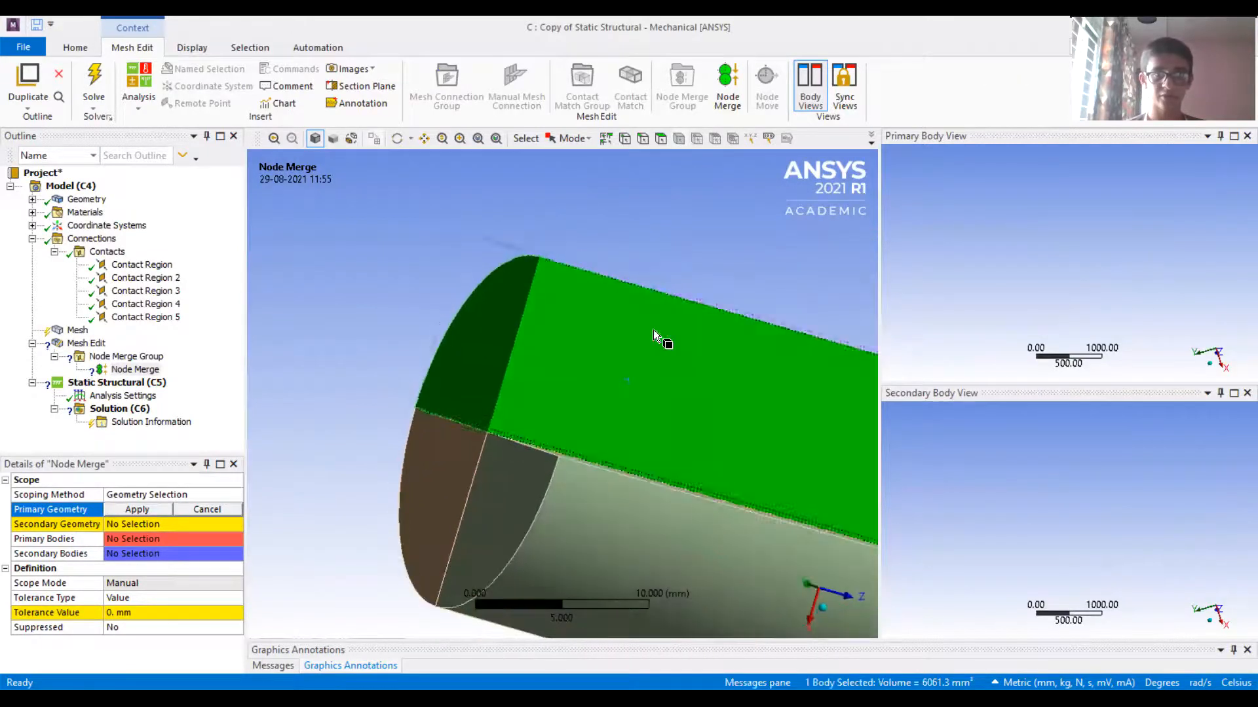
{"action": "left_click", "coordinate": [660, 139]}
{"action": "left_click", "coordinate": [694, 447]}
{"action": "middle_click_drag", "start_coordinate": [694, 446], "coordinate": [655, 374], "text": "ctrl"}
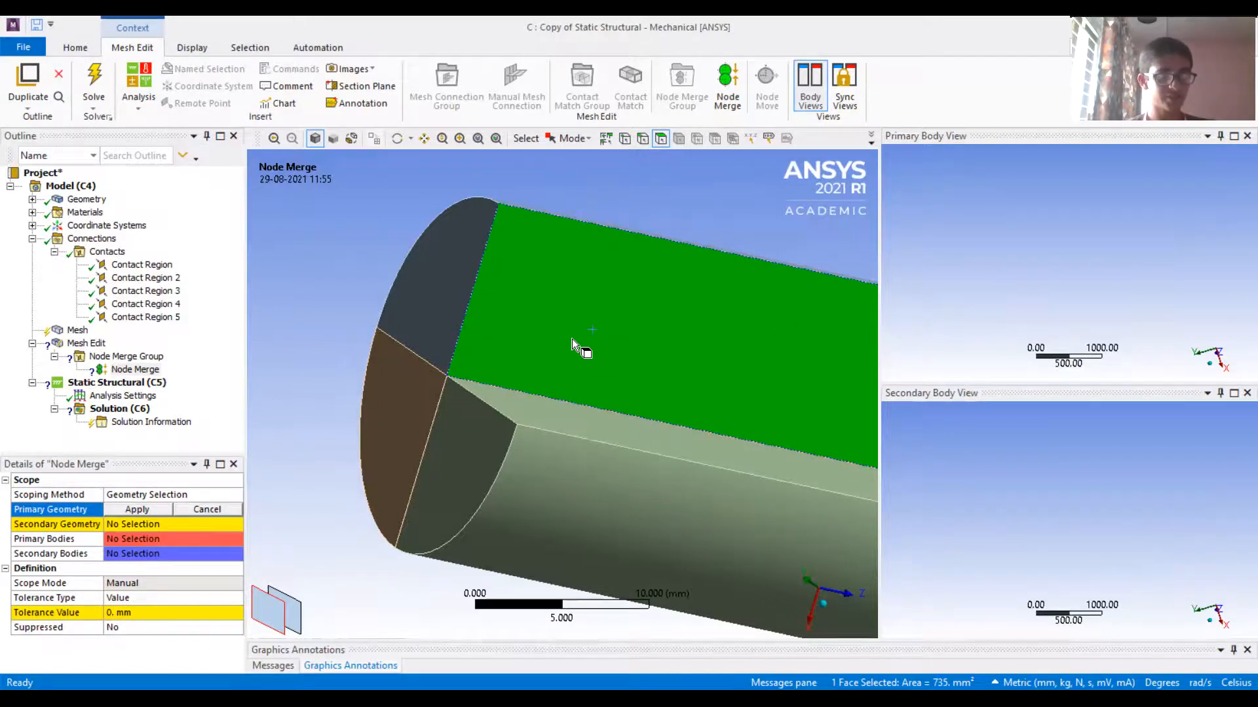
{"action": "left_click", "coordinate": [137, 509]}
Invert the body visibility and assign the grey quarter's matching flat face as the node merge's secondary geometry
{"action": "middle_click_drag", "start_coordinate": [655, 442], "coordinate": [592, 434], "text": "ctrl"}
{"action": "right_click", "coordinate": [611, 189]}
{"action": "left_click", "coordinate": [708, 246]}
{"action": "middle_click_drag", "start_coordinate": [463, 426], "coordinate": [615, 363]}
{"action": "left_click", "coordinate": [611, 363]}
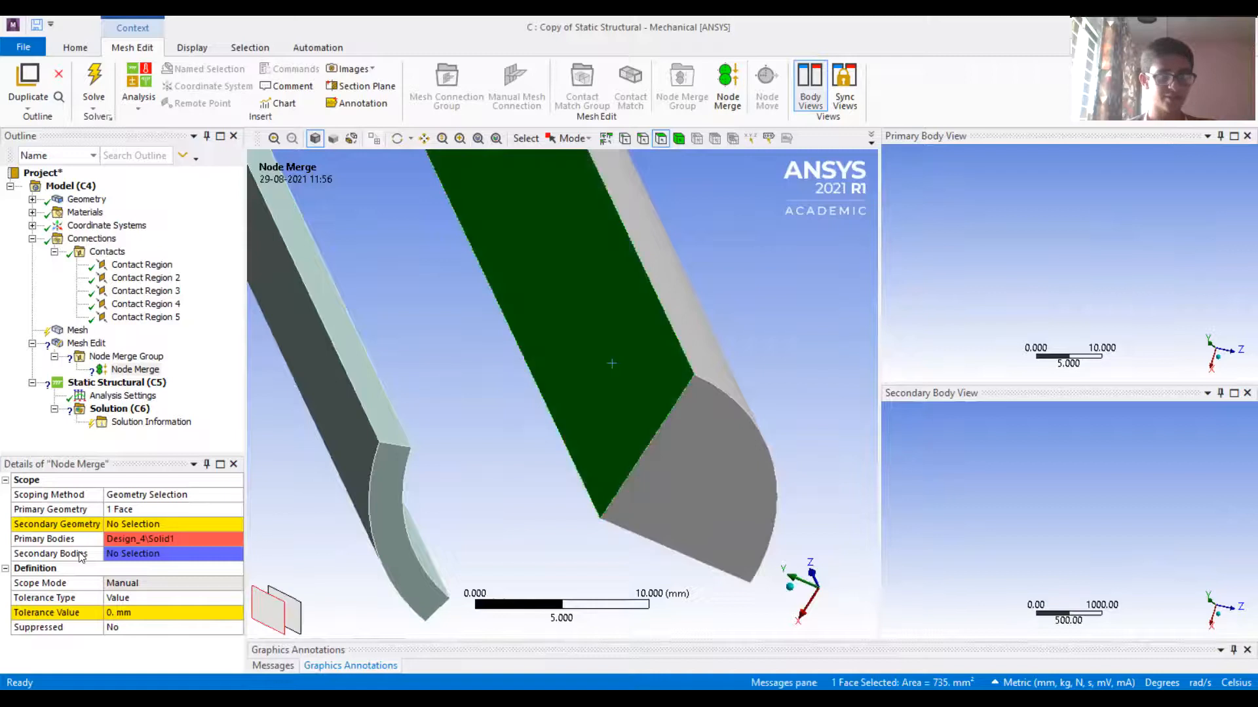
{"action": "left_click", "coordinate": [123, 524]}
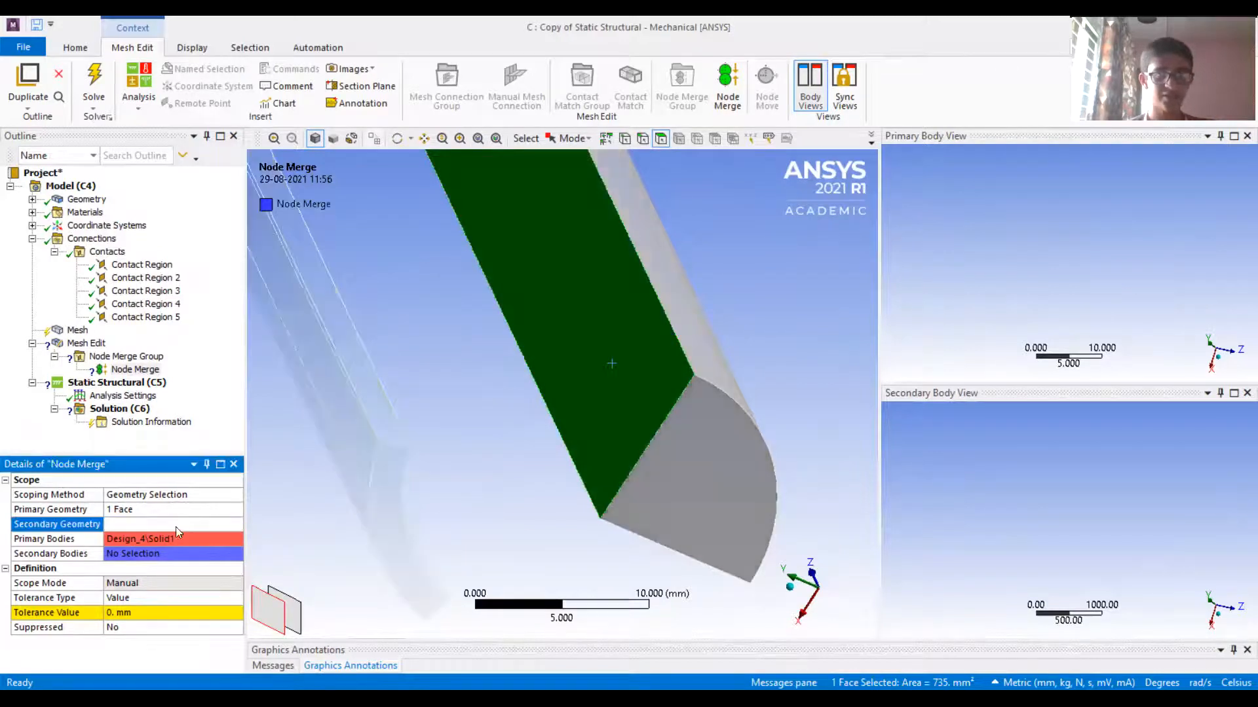
{"action": "middle_click_drag", "start_coordinate": [664, 516], "coordinate": [689, 521], "text": "ctrl"}
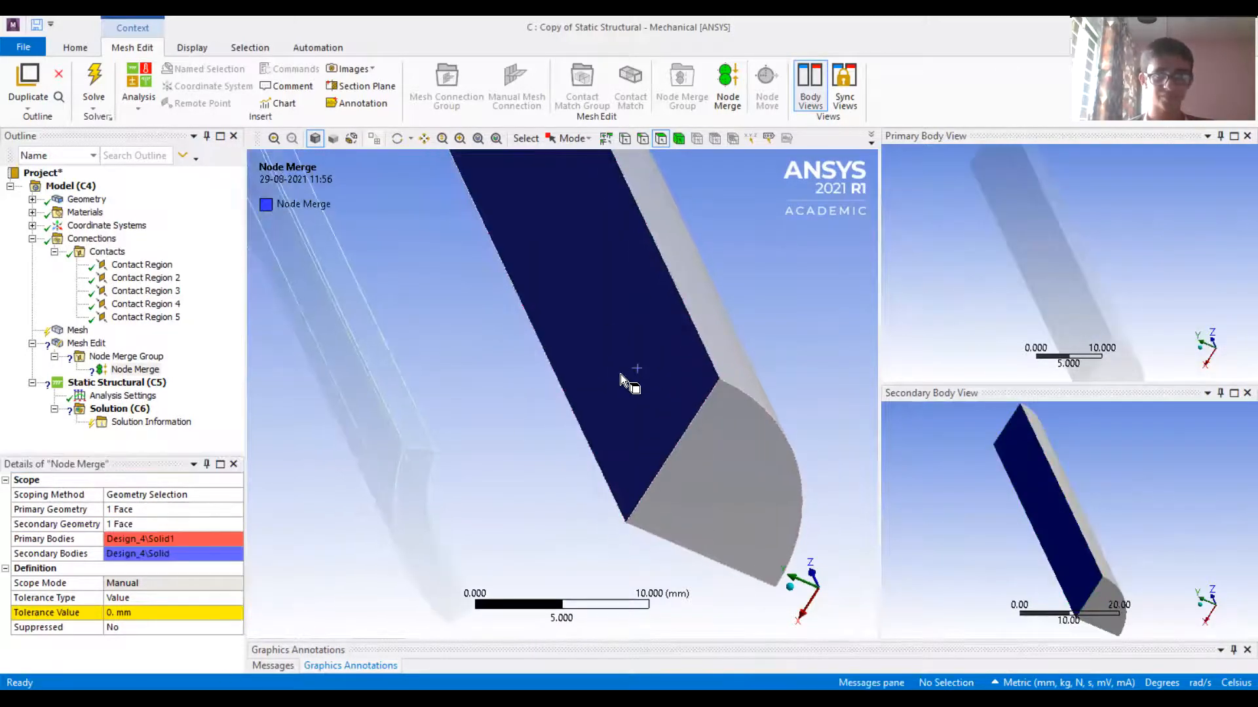
Set the node merge's tolerance value to 0.5 mm
{"action": "left_click", "coordinate": [155, 616]}
{"action": "middle_click_drag", "start_coordinate": [650, 462], "coordinate": [674, 423]}
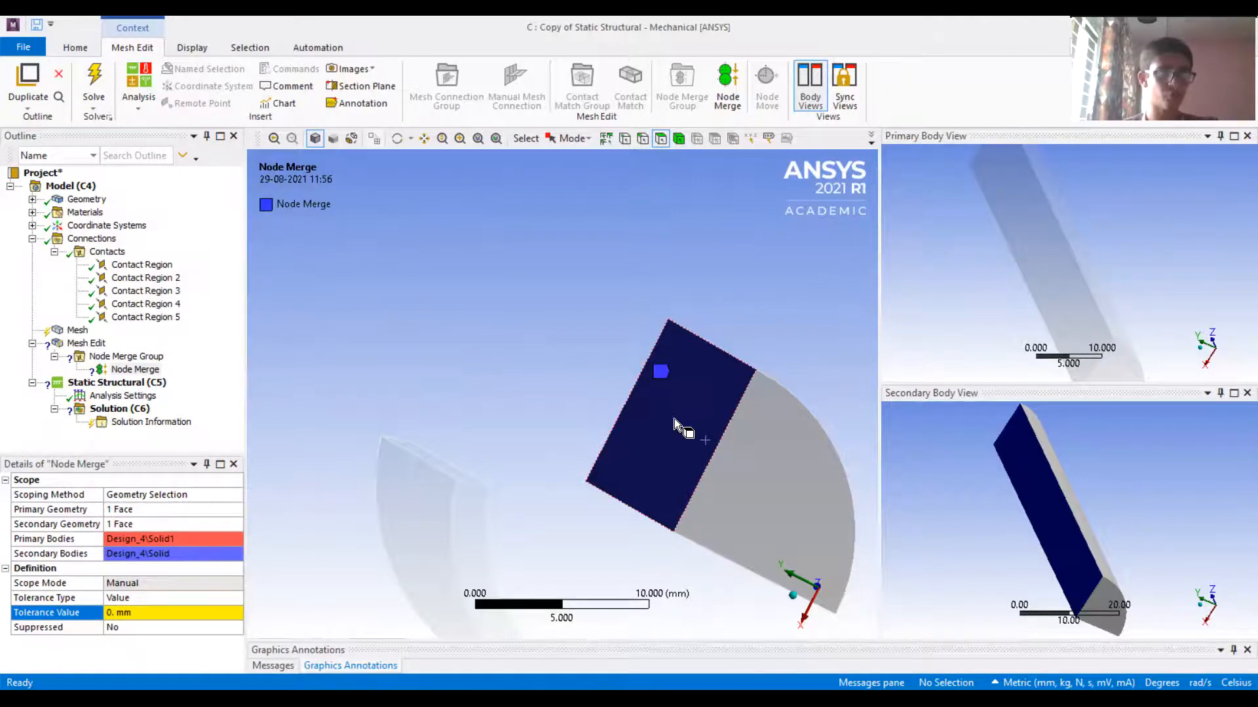
{"action": "left_click", "coordinate": [131, 611]}
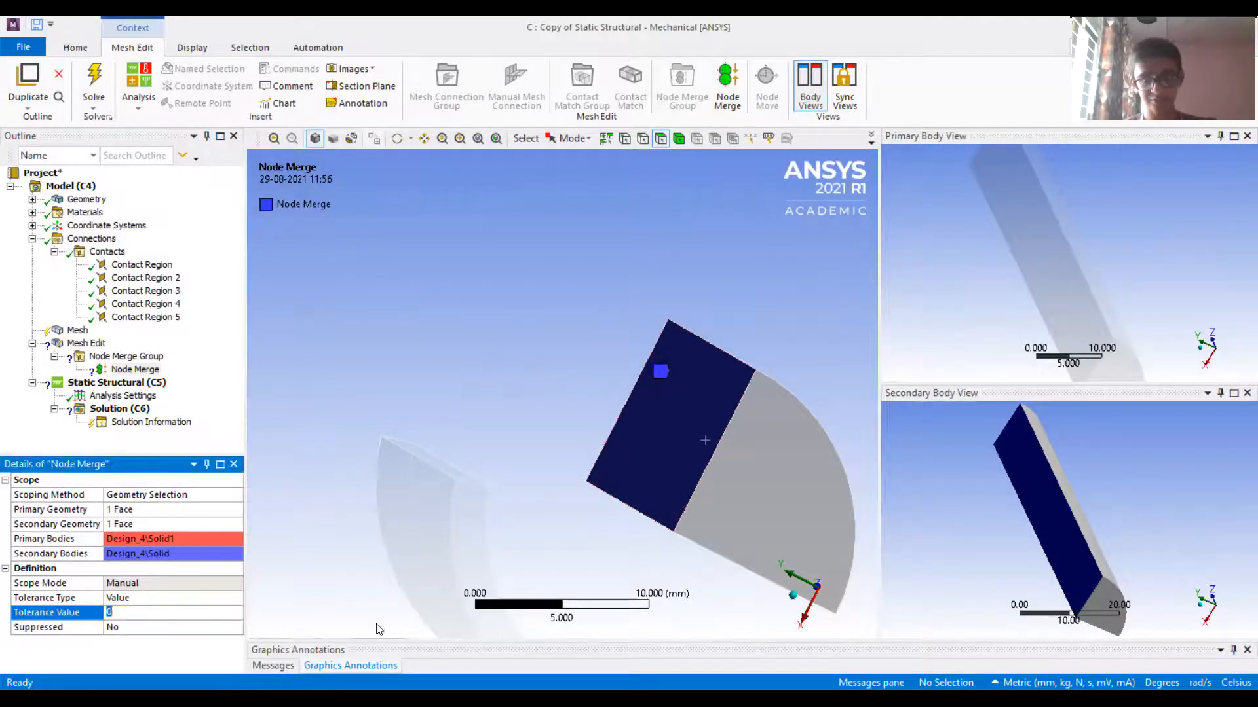
{"action": "middle_click_drag", "start_coordinate": [769, 497], "coordinate": [567, 496]}
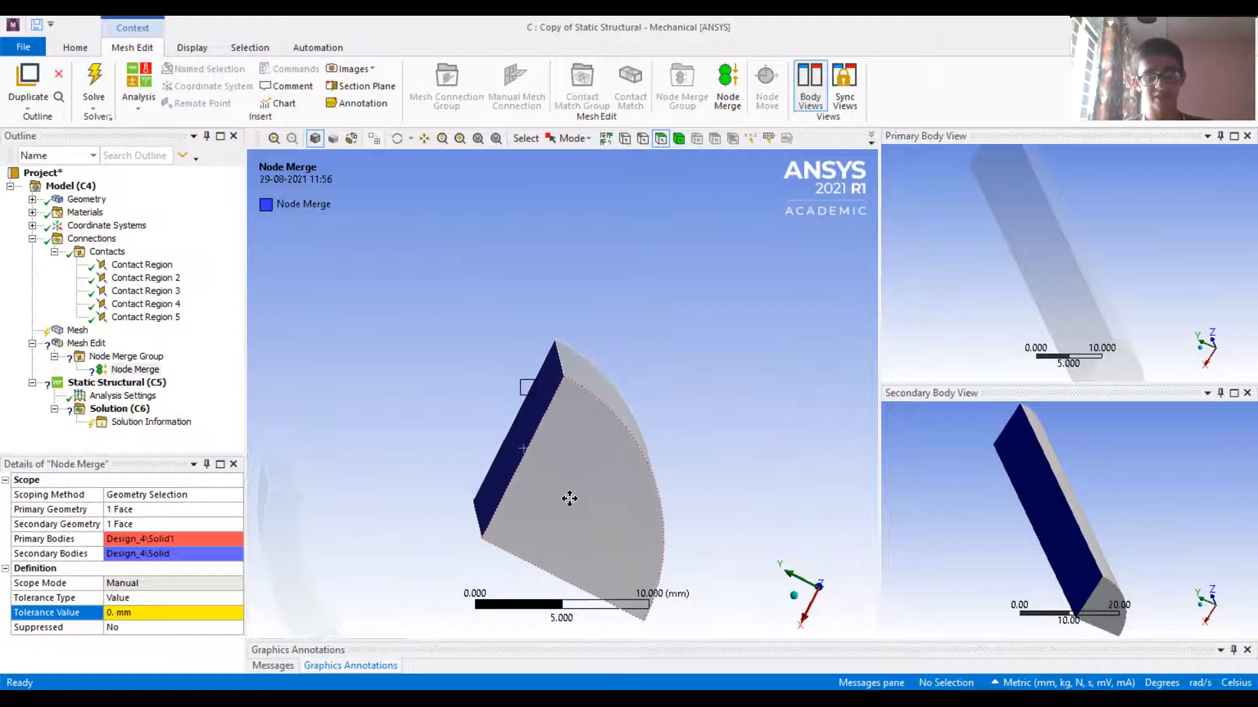
{"action": "left_click", "coordinate": [130, 613]}
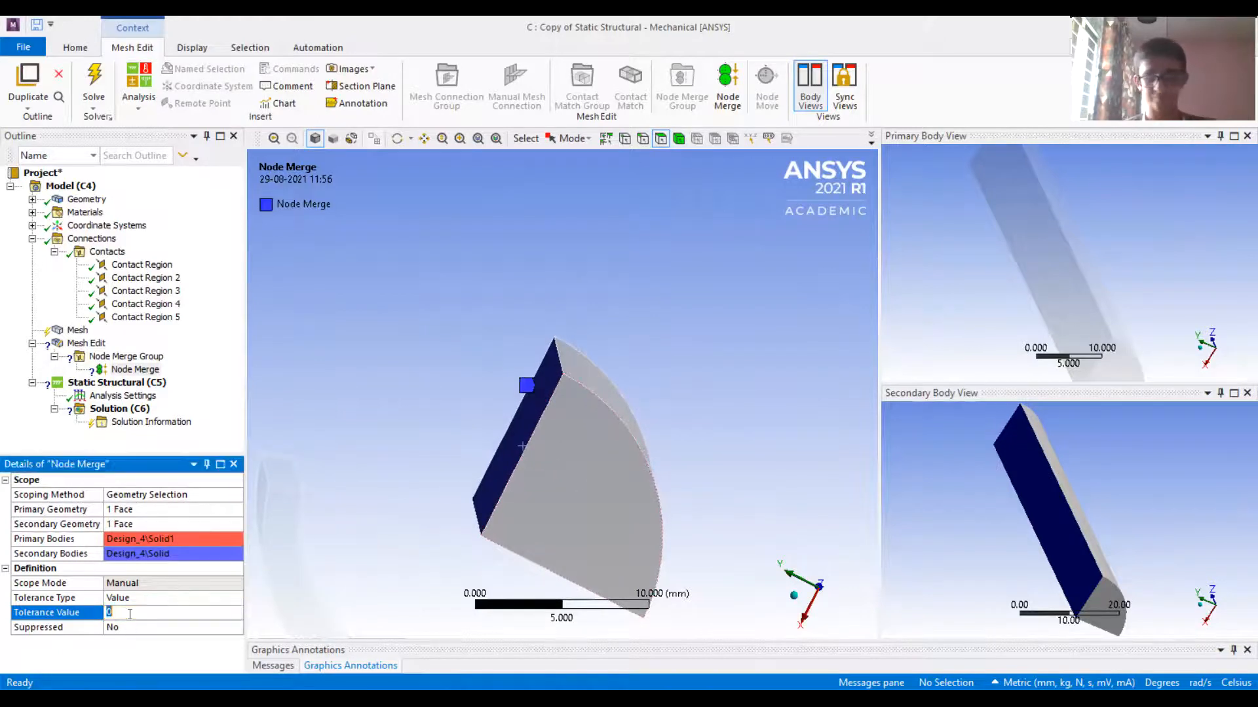
{"action": "type", "text": "0.5"}
{"action": "key", "text": "Return"}
{"action": "middle_click_drag", "start_coordinate": [595, 508], "coordinate": [632, 474], "text": "ctrl"}
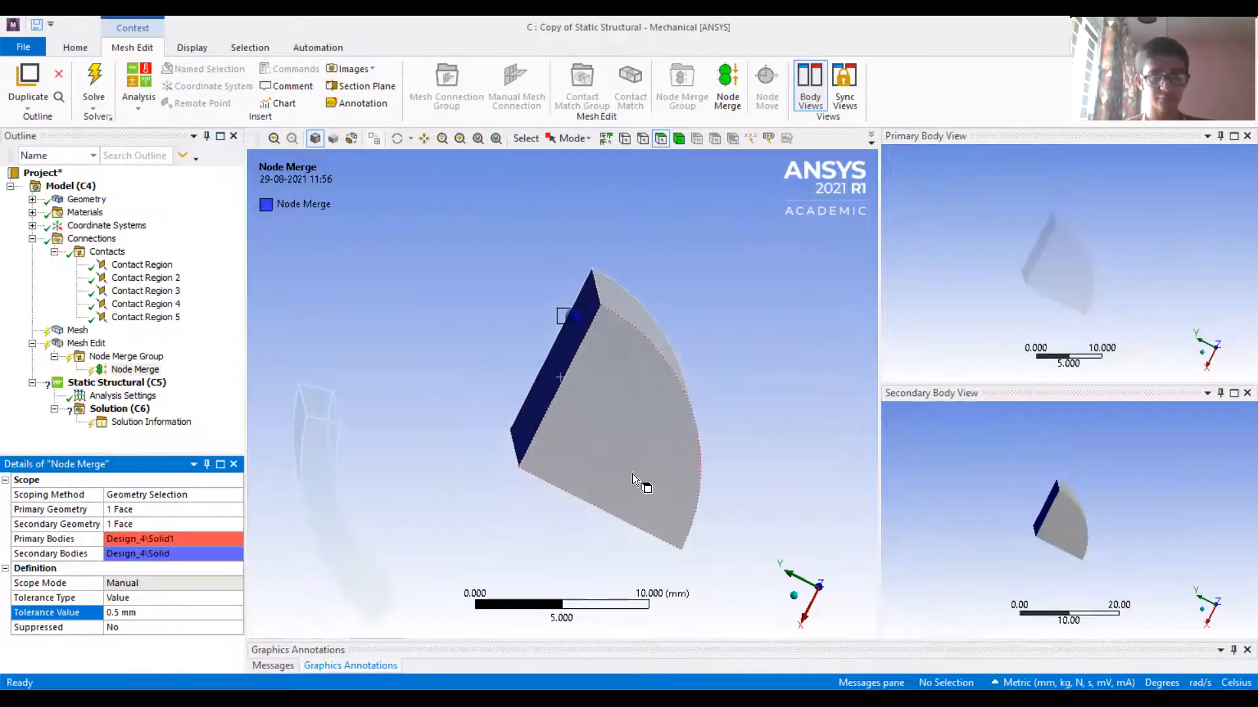
{"action": "middle_click_drag", "start_coordinate": [586, 394], "coordinate": [613, 417], "text": "ctrl"}
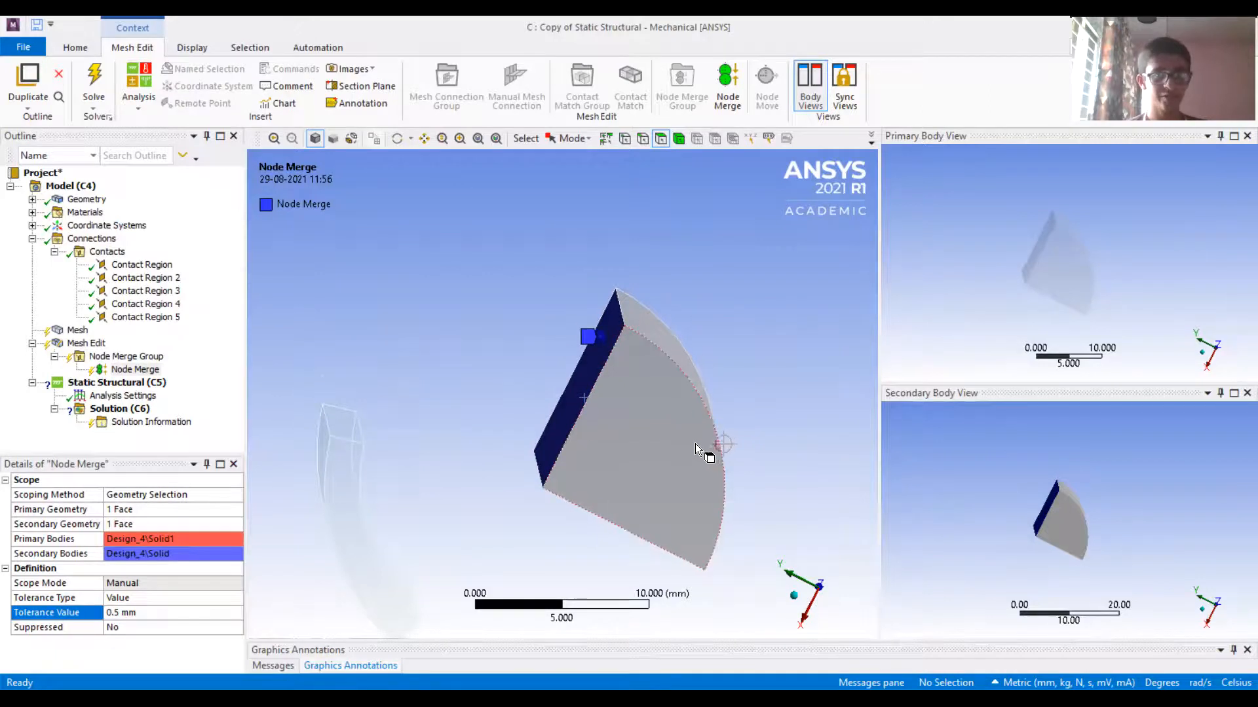
{"action": "middle_click_drag", "start_coordinate": [694, 442], "coordinate": [693, 414], "text": "ctrl"}
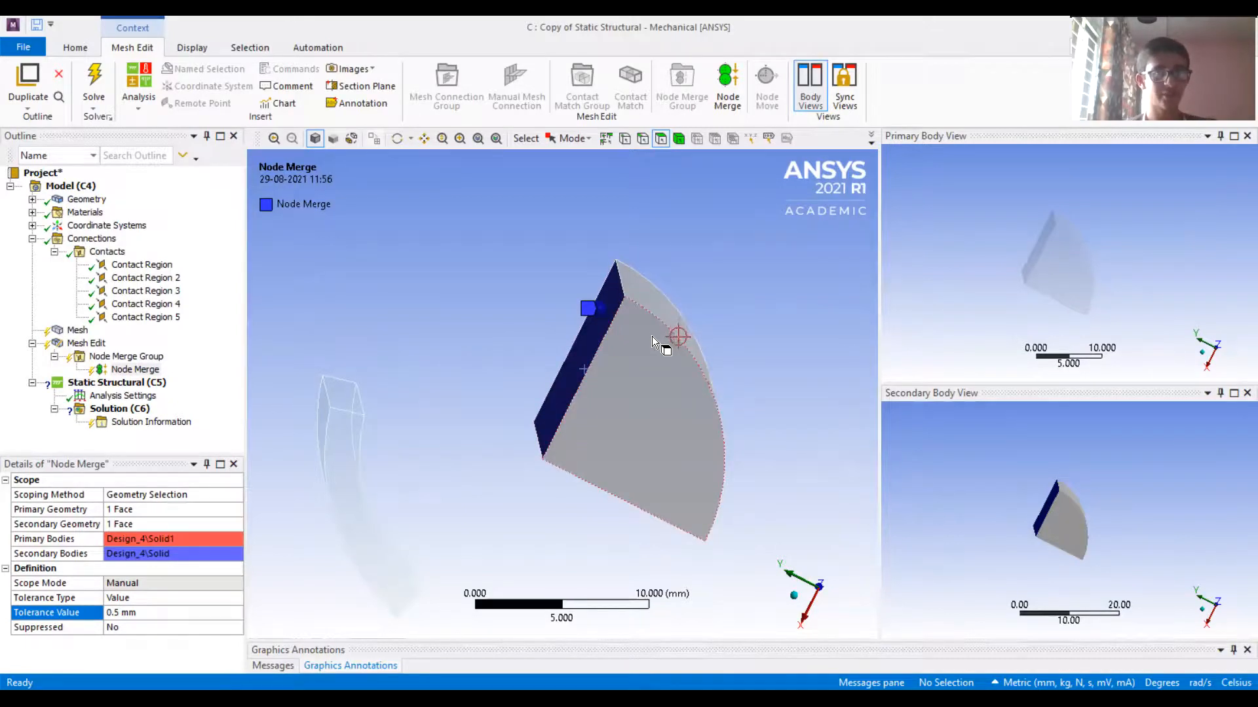
Generate the mesh for the model
{"action": "left_click", "coordinate": [77, 330]}
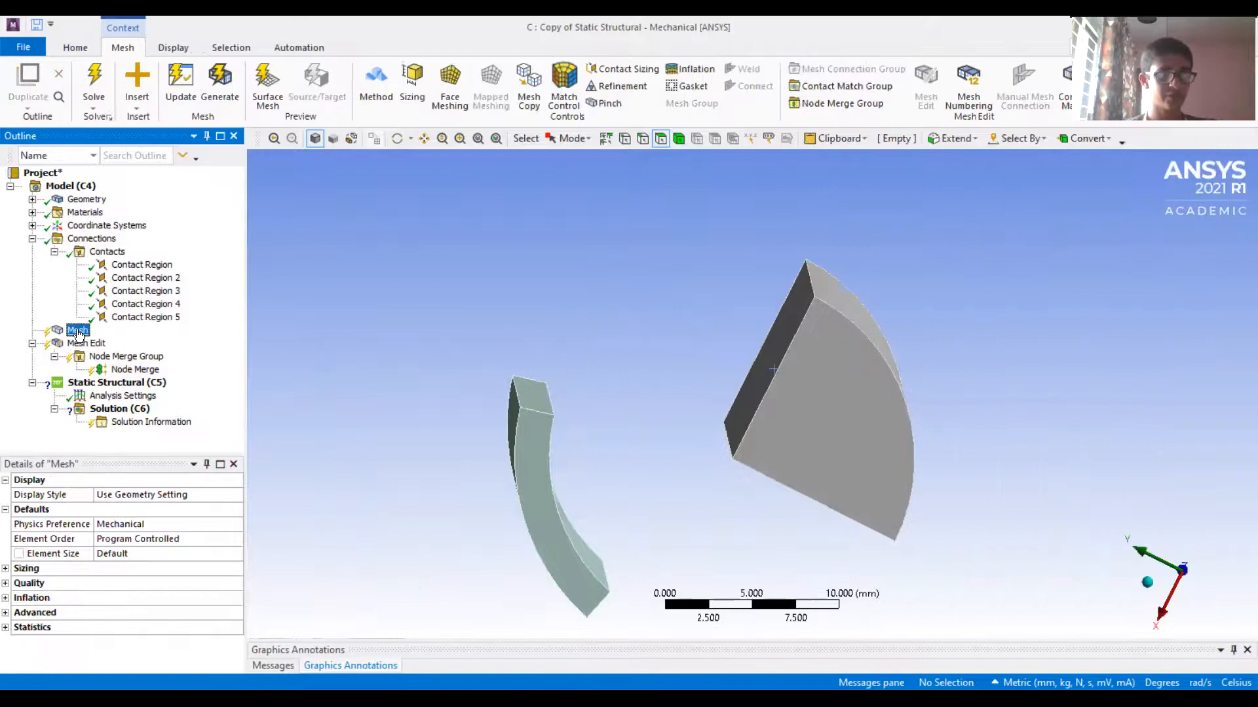
{"action": "right_click", "coordinate": [77, 332]}
{"action": "left_click", "coordinate": [172, 368]}
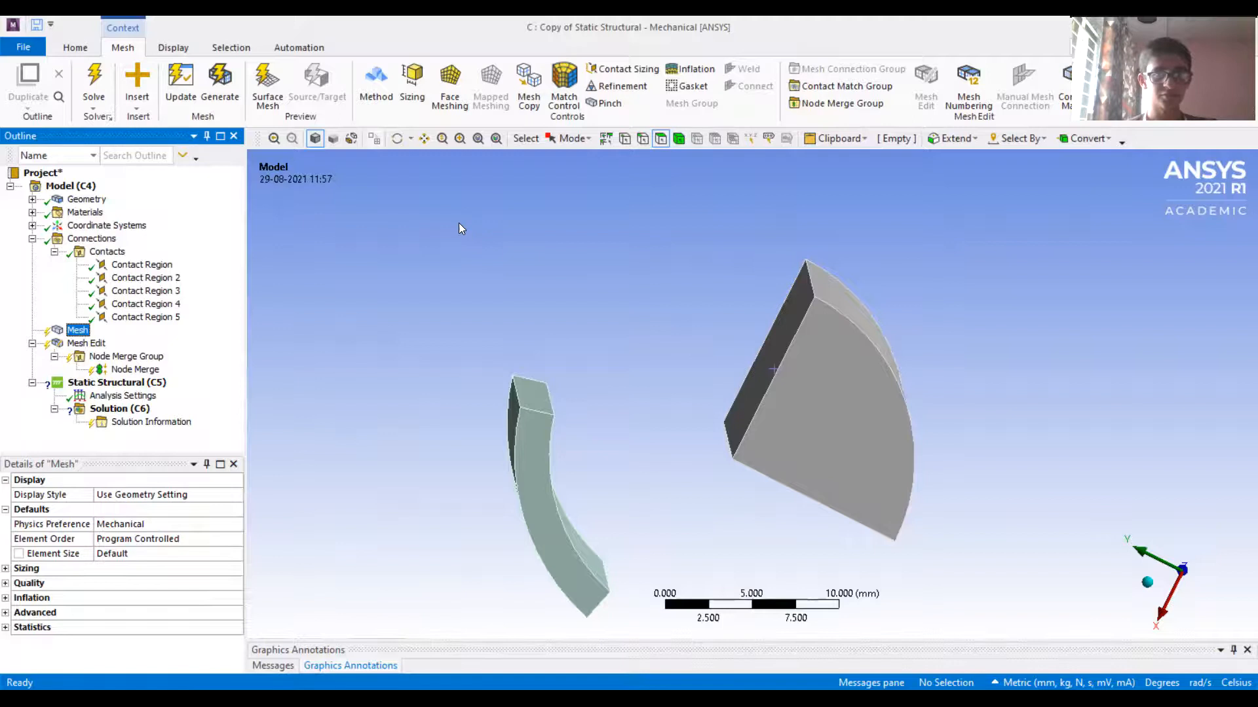
Show all bodies of the meshed model, including the hidden quarters
{"action": "right_click", "coordinate": [470, 209]}
{"action": "left_click", "coordinate": [514, 242]}
{"action": "middle_click_drag", "start_coordinate": [860, 406], "coordinate": [850, 380]}
{"action": "middle_click_drag", "start_coordinate": [850, 380], "coordinate": [817, 303], "text": "ctrl"}
{"action": "left_click", "coordinate": [489, 442]}
{"action": "left_click", "coordinate": [406, 296]}
{"action": "middle_click_drag", "start_coordinate": [773, 375], "coordinate": [744, 367], "text": "ctrl"}
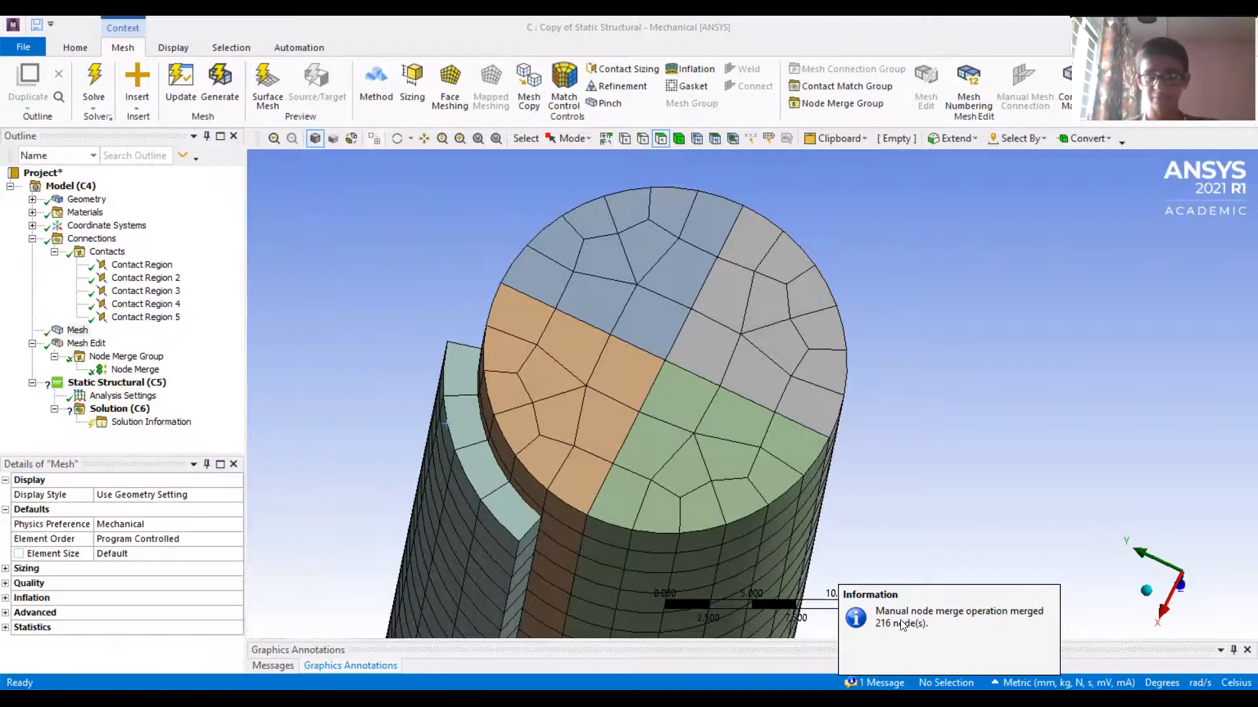
Open the node merge entry in the messages list, read its details and dismiss it
{"action": "double_click", "coordinate": [881, 682]}
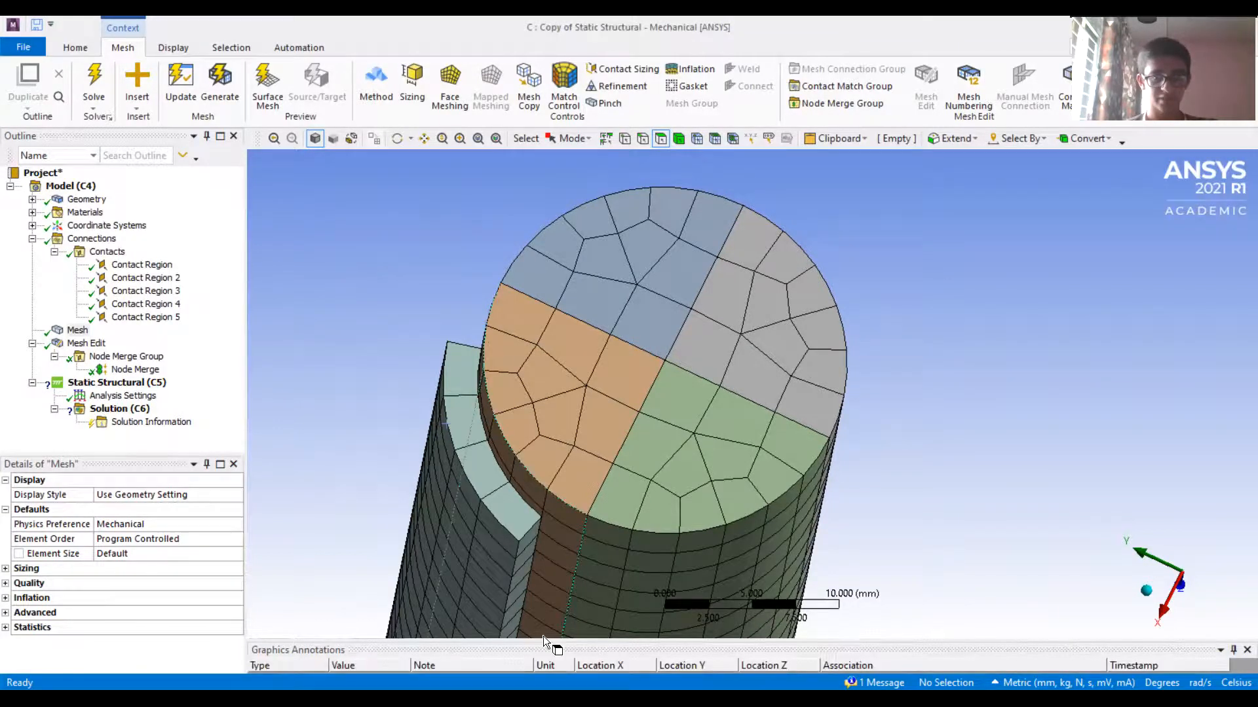
{"action": "left_click", "coordinate": [896, 684]}
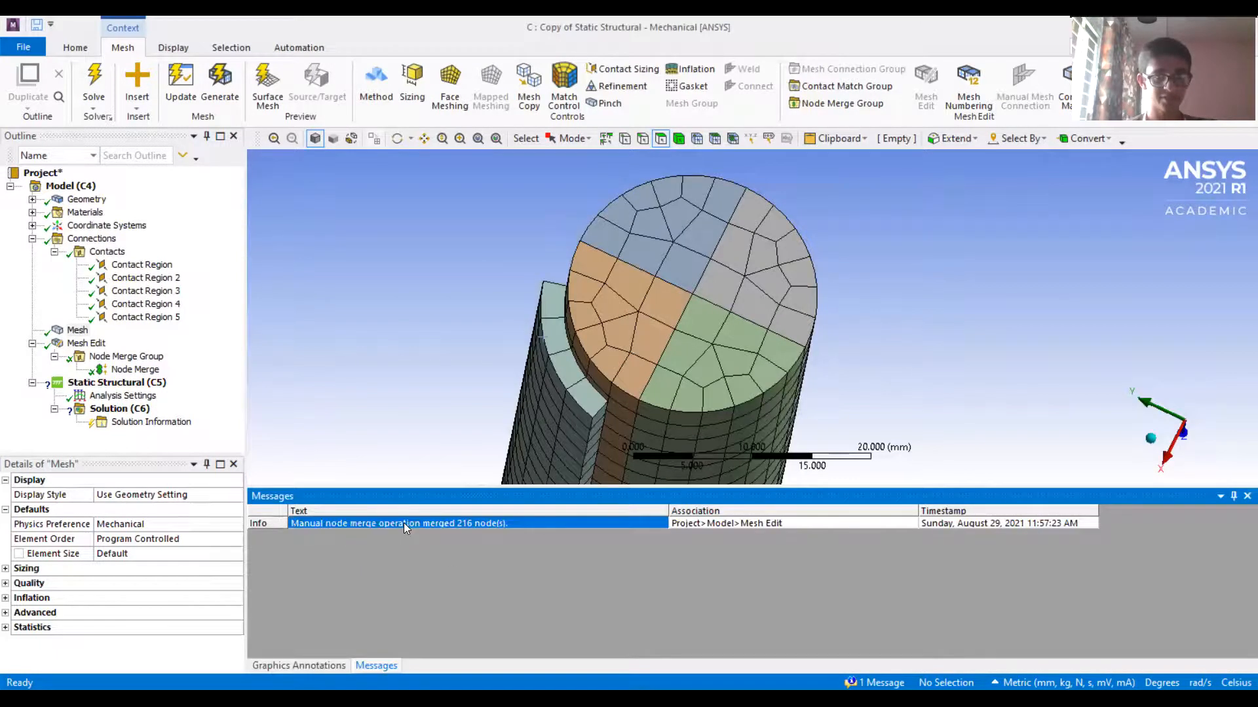
{"action": "double_click", "coordinate": [404, 523]}
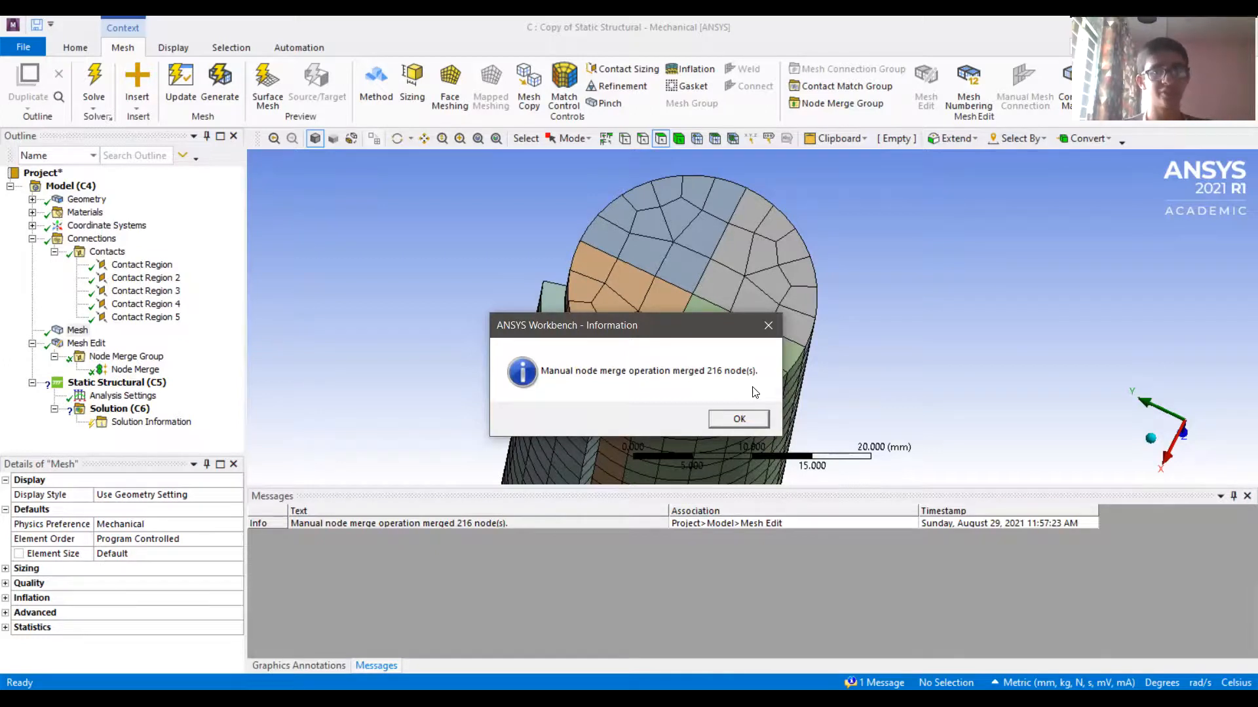
{"action": "left_click", "coordinate": [743, 420]}
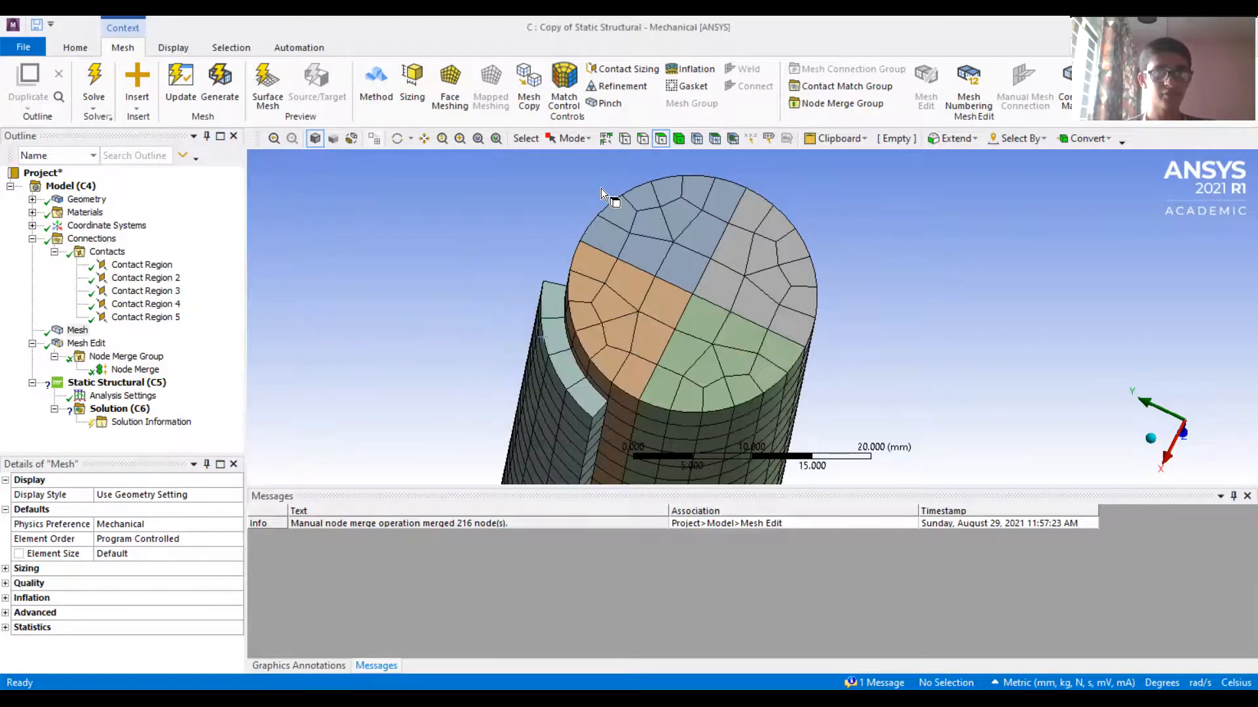
Enlarge the graphics area over the messages pane to get a bigger view of the cylinder's meshed top
{"action": "middle_click_drag", "start_coordinate": [395, 215], "coordinate": [395, 246], "text": "ctrl"}
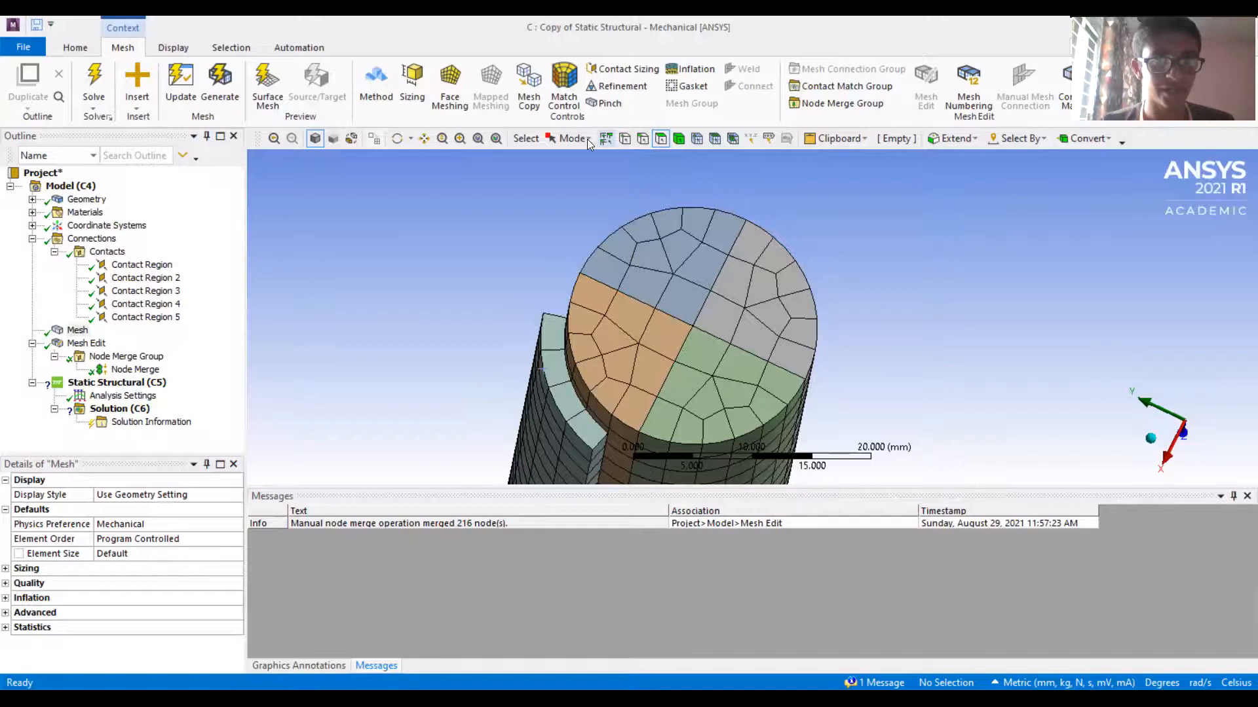
{"action": "left_click", "coordinate": [171, 47]}
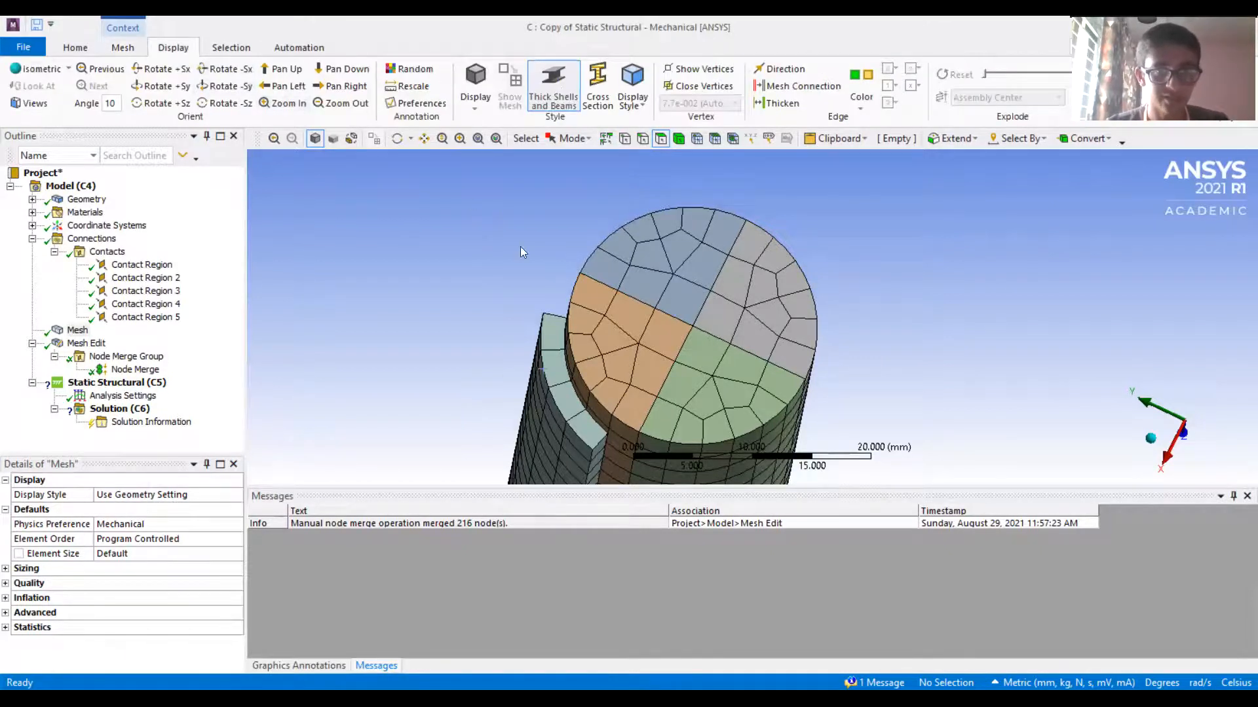
{"action": "middle_click_drag", "start_coordinate": [736, 314], "coordinate": [725, 301], "text": "ctrl"}
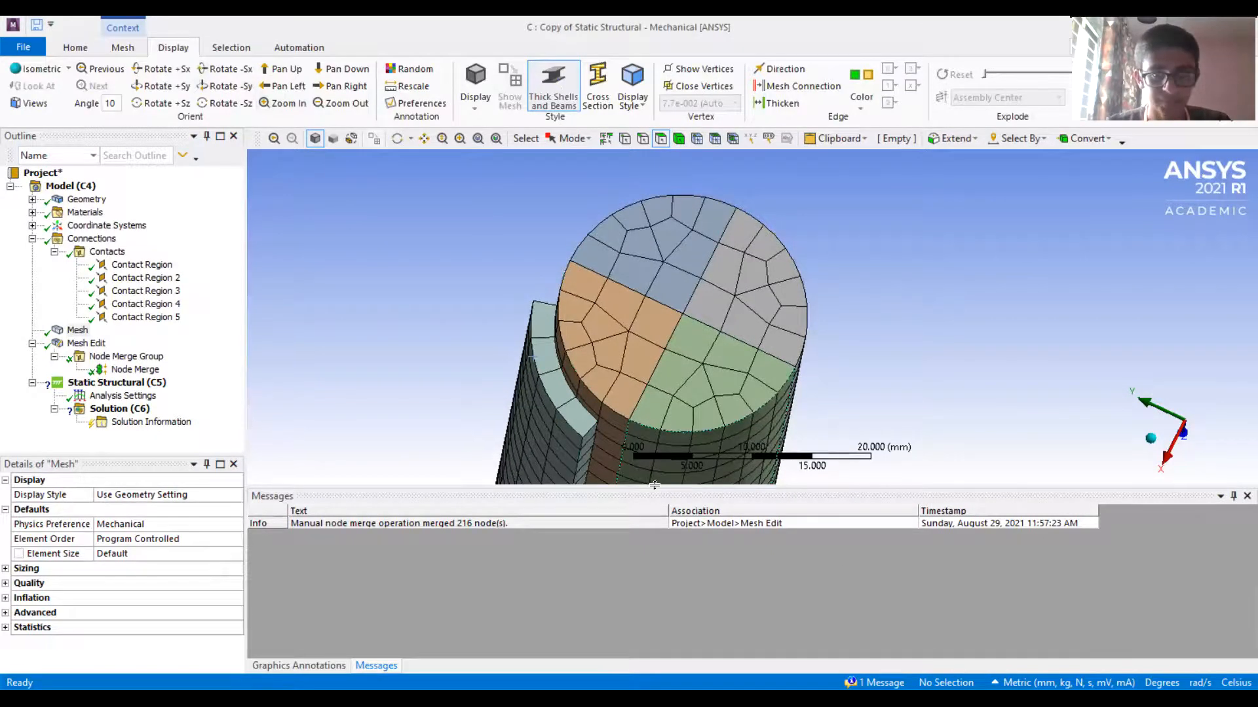
{"action": "left_click_drag", "start_coordinate": [654, 485], "coordinate": [655, 626]}
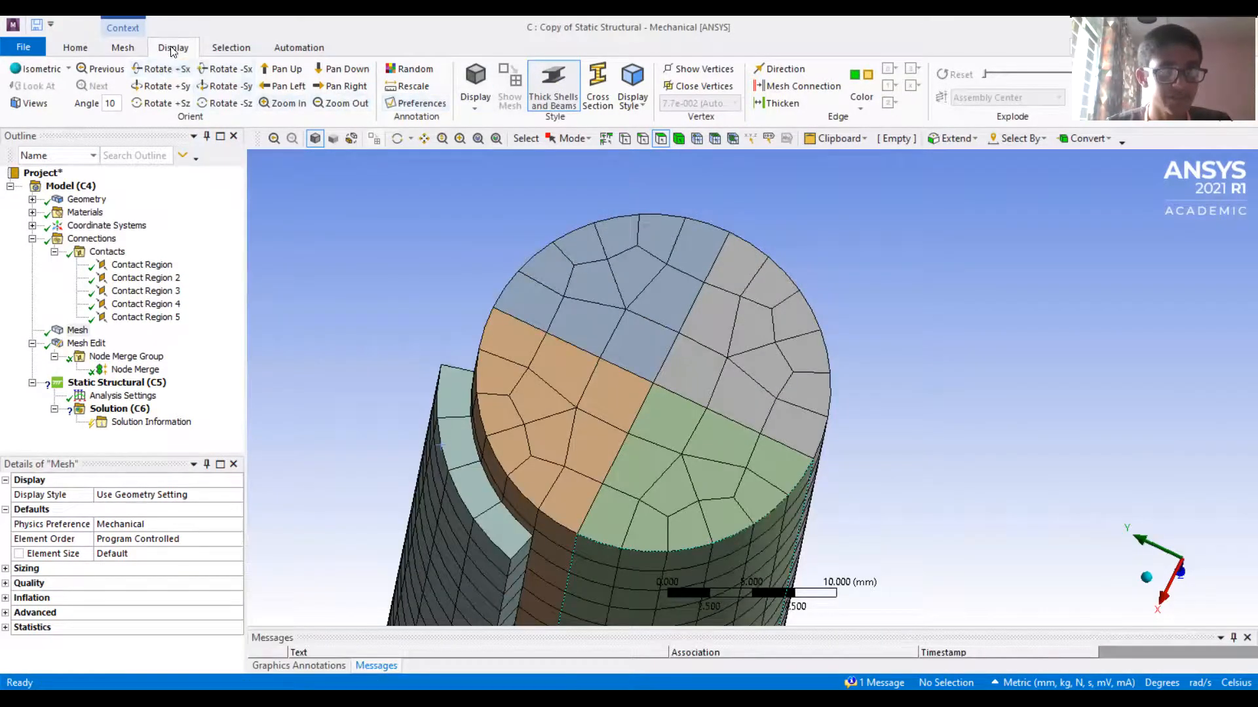
Turn on node number annotations for the mesh with a maximum of 25000 and apply the annotation preferences
{"action": "left_click", "coordinate": [412, 104]}
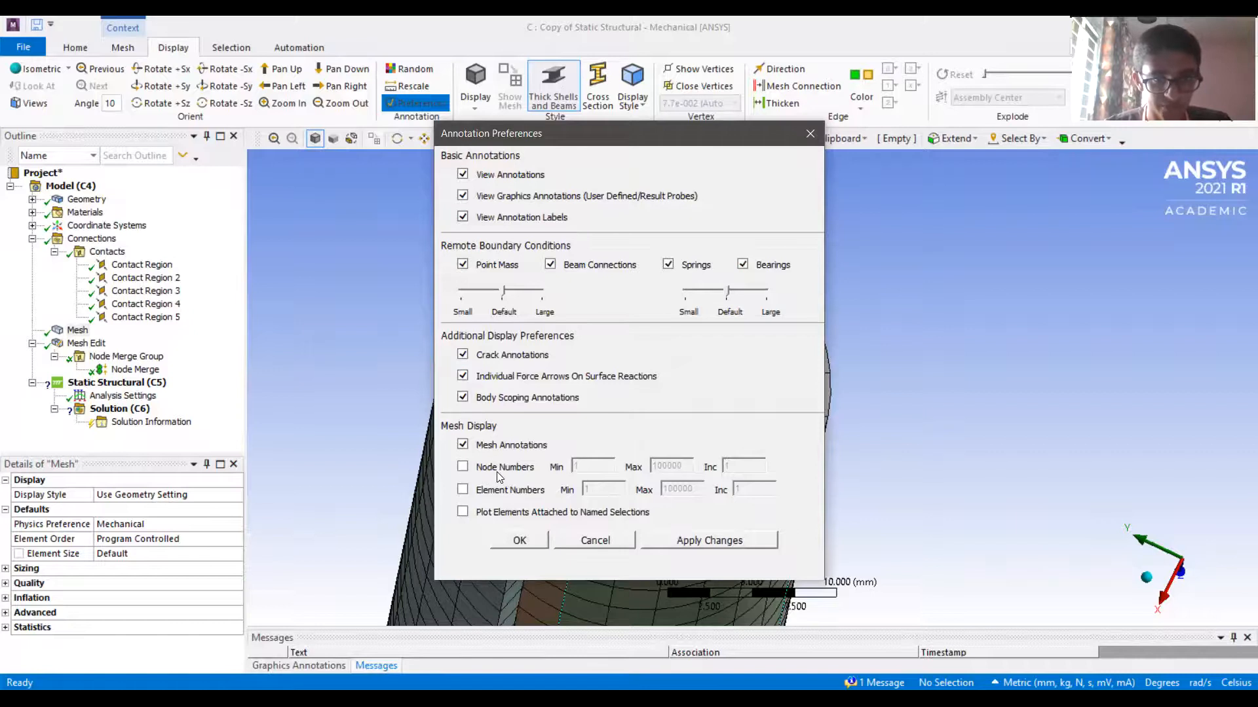
{"action": "left_click", "coordinate": [463, 467]}
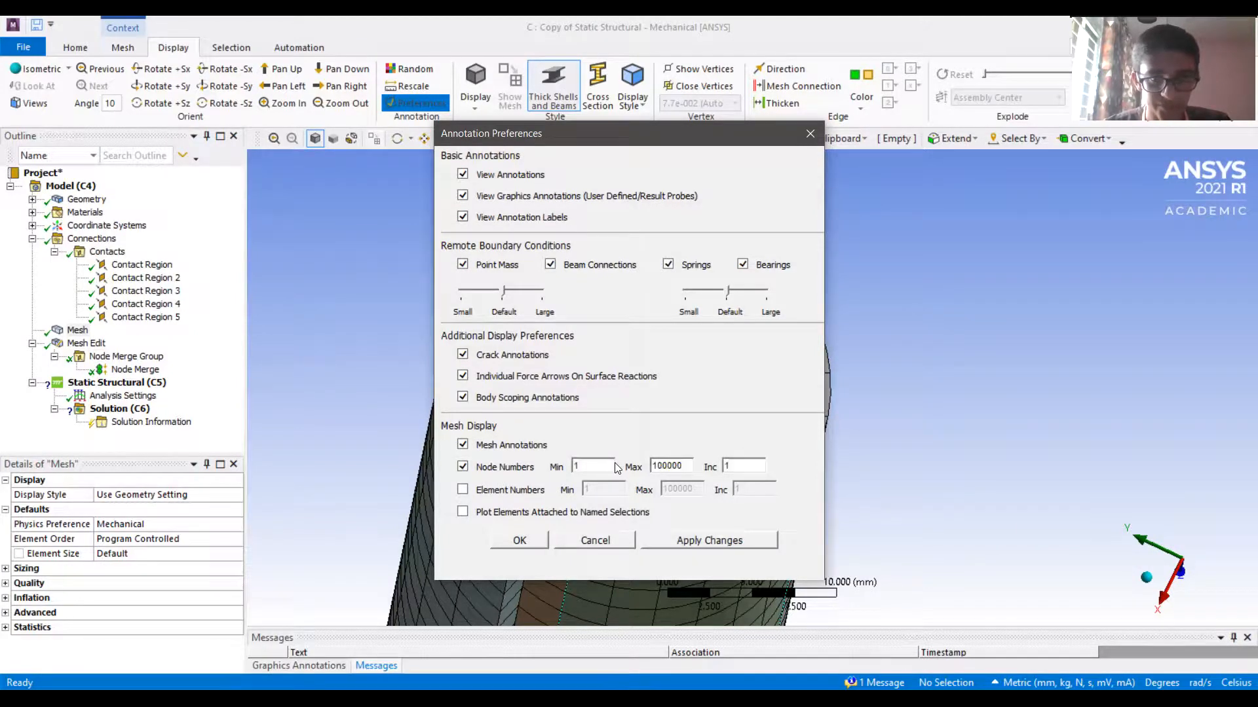
{"action": "left_click_drag", "start_coordinate": [609, 474], "coordinate": [566, 474]}
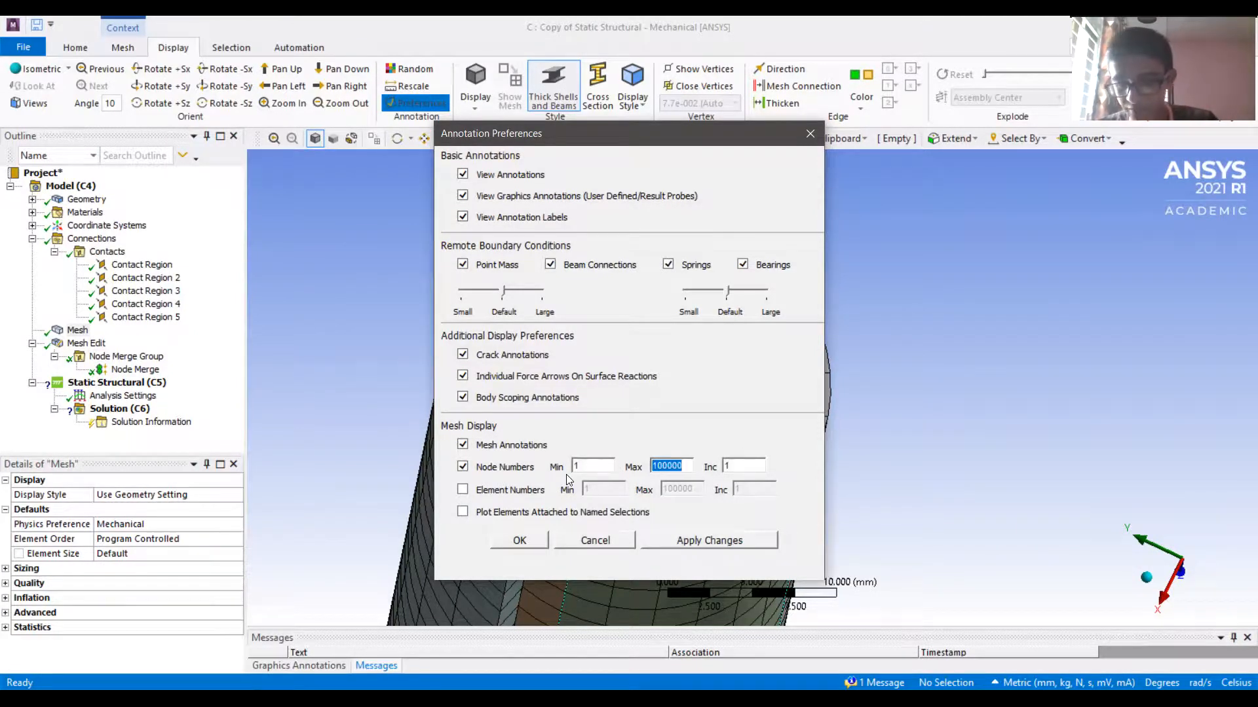
{"action": "type", "text": "25000"}
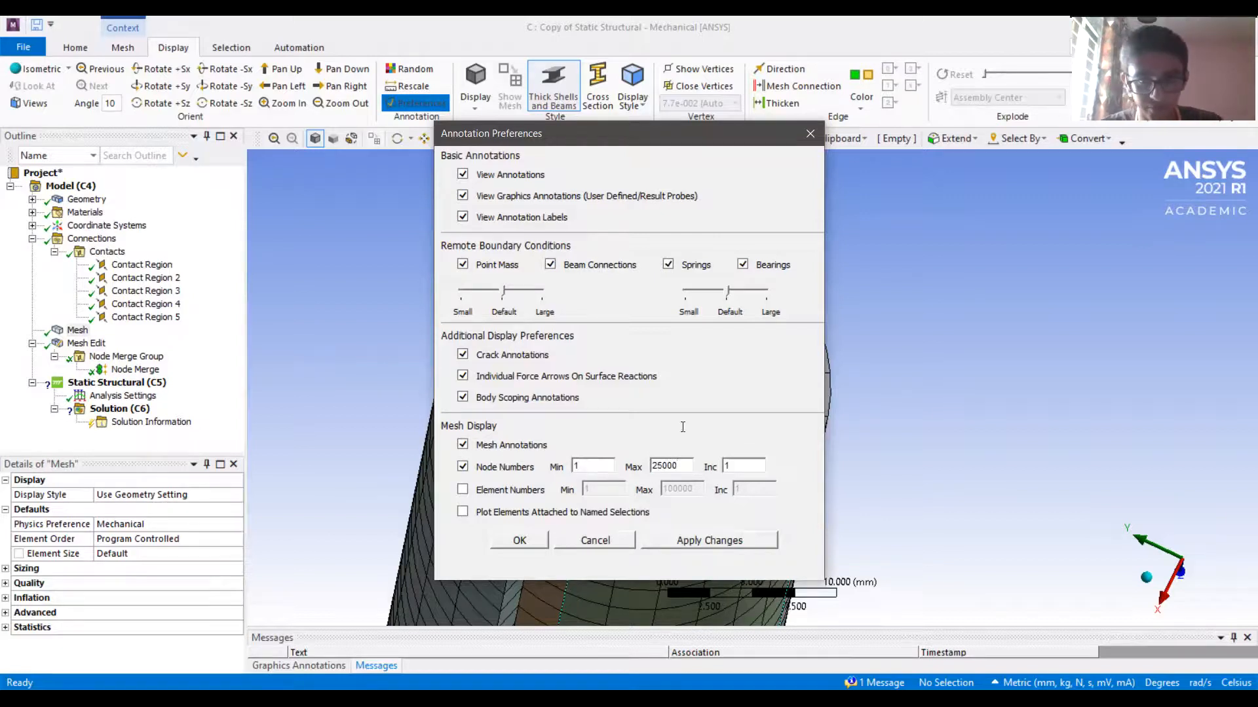
{"action": "left_click", "coordinate": [698, 541]}
{"action": "left_click", "coordinate": [519, 541]}
Examine the node numbers along the boundary between the blue and grey quarters on the top face
{"action": "scroll", "coordinate": [663, 391], "scroll_direction": "up", "scroll_amount": 5}
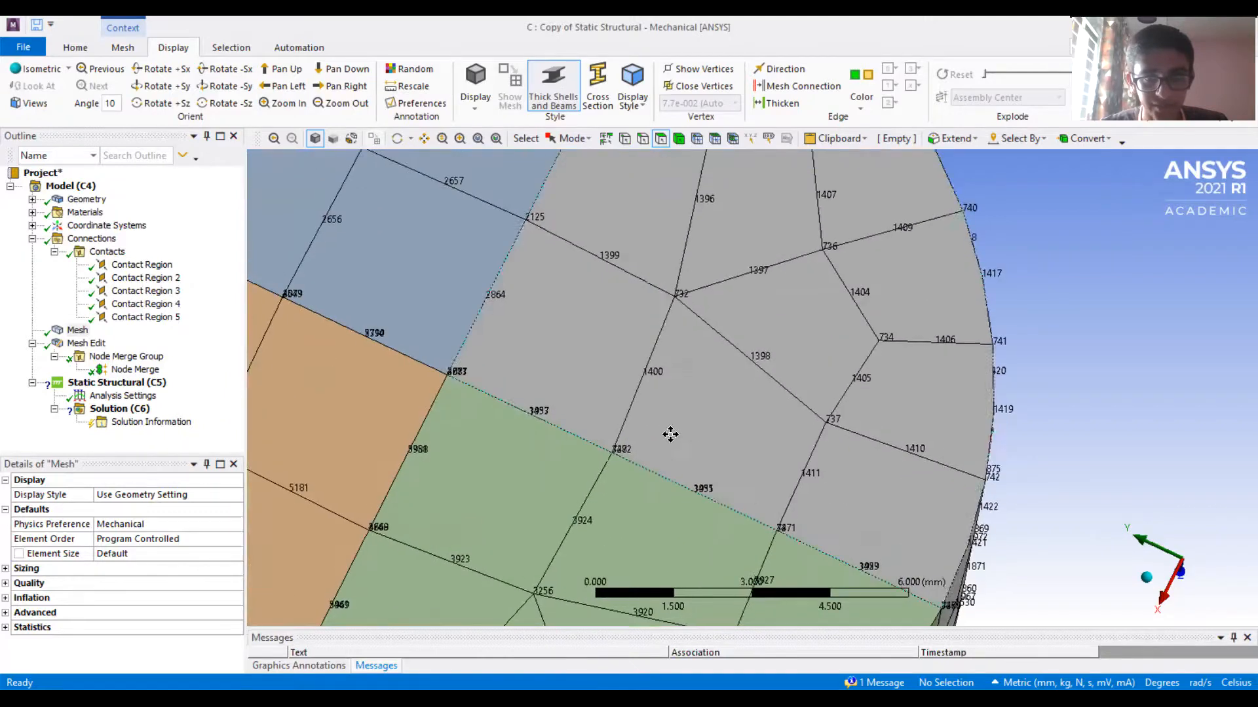
{"action": "middle_click_drag", "start_coordinate": [670, 434], "coordinate": [775, 553], "text": "ctrl"}
{"action": "middle_click_drag", "start_coordinate": [645, 424], "coordinate": [645, 467], "text": "ctrl"}
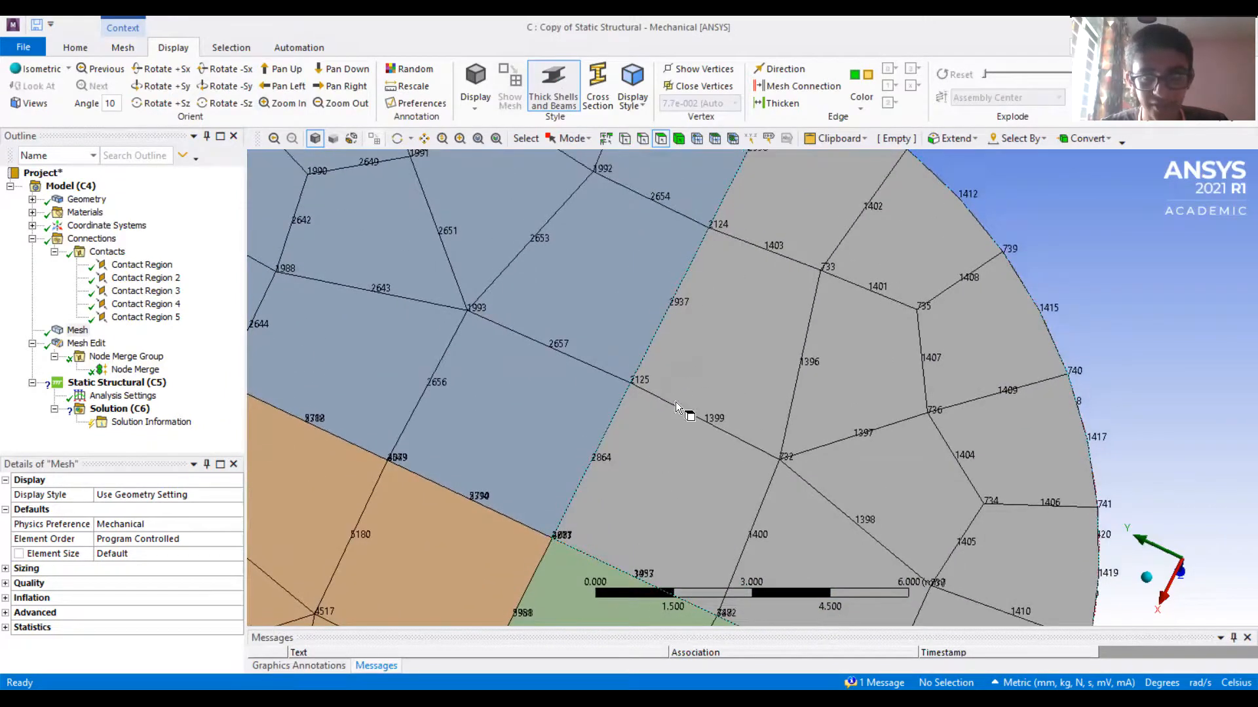
{"action": "middle_click_drag", "start_coordinate": [707, 339], "coordinate": [717, 384], "text": "ctrl"}
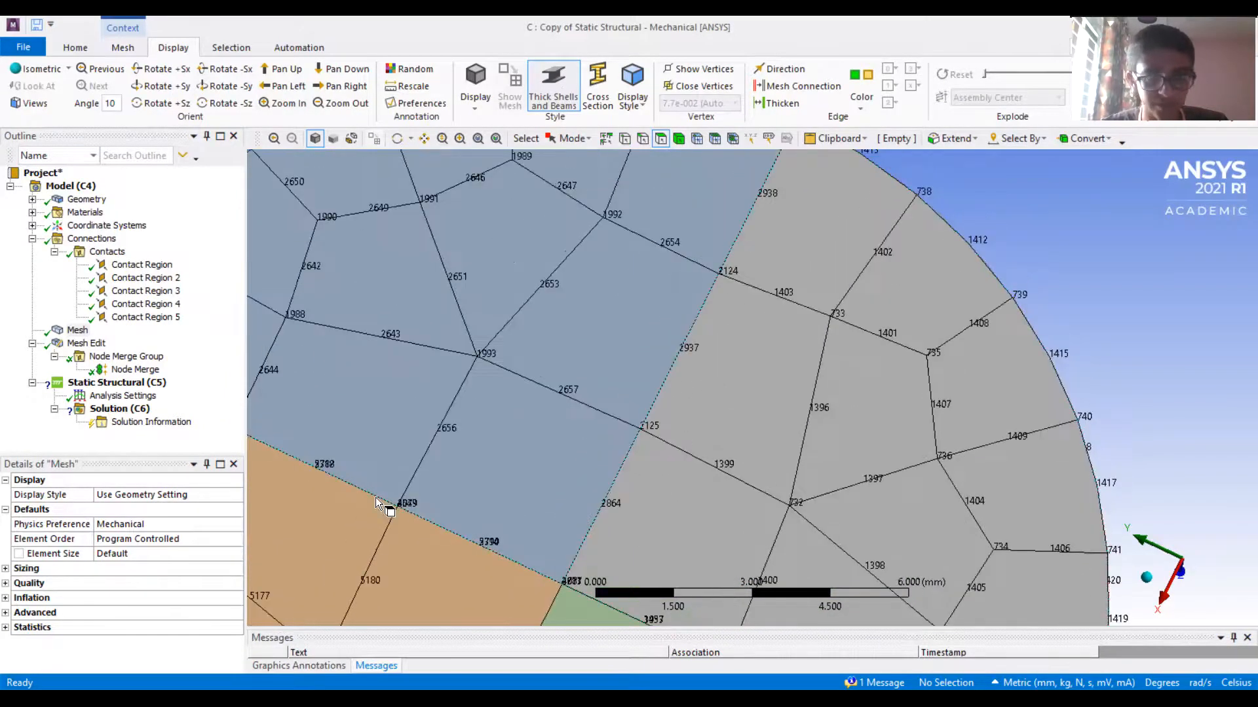
Review the node merge group and its node merge to identify the joined faces, and return to the mesh
{"action": "left_click", "coordinate": [108, 356]}
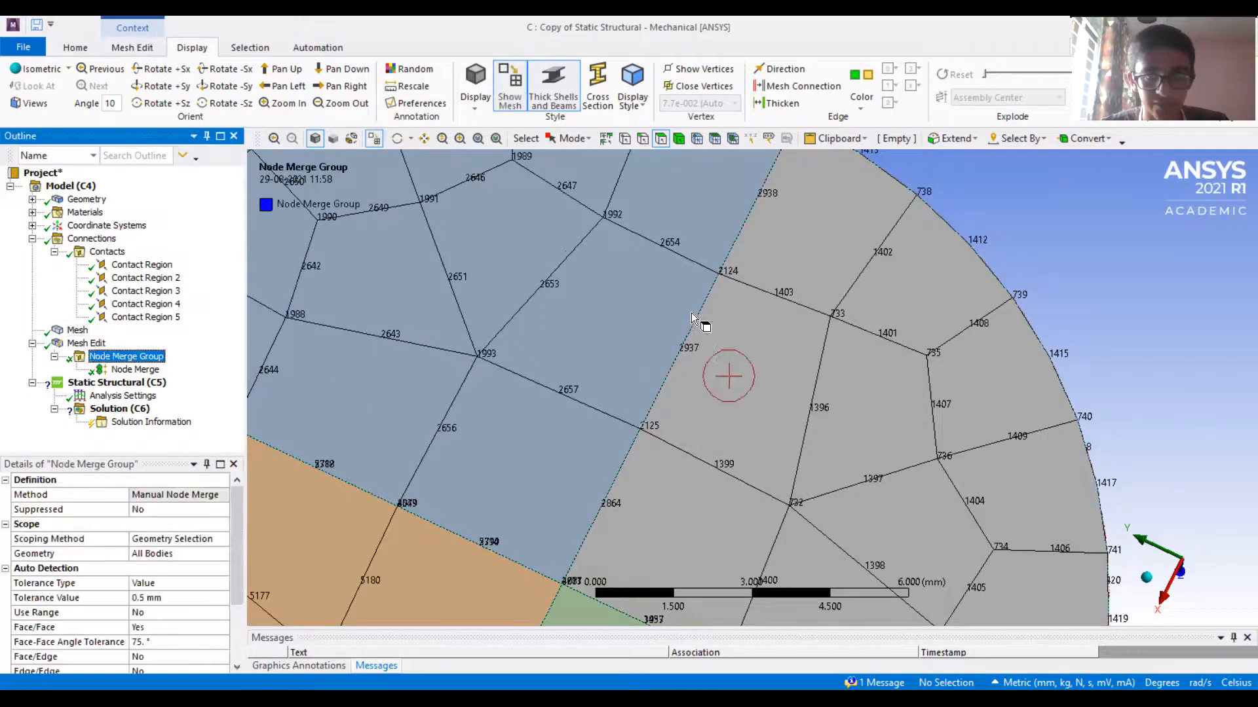
{"action": "left_click", "coordinate": [117, 383]}
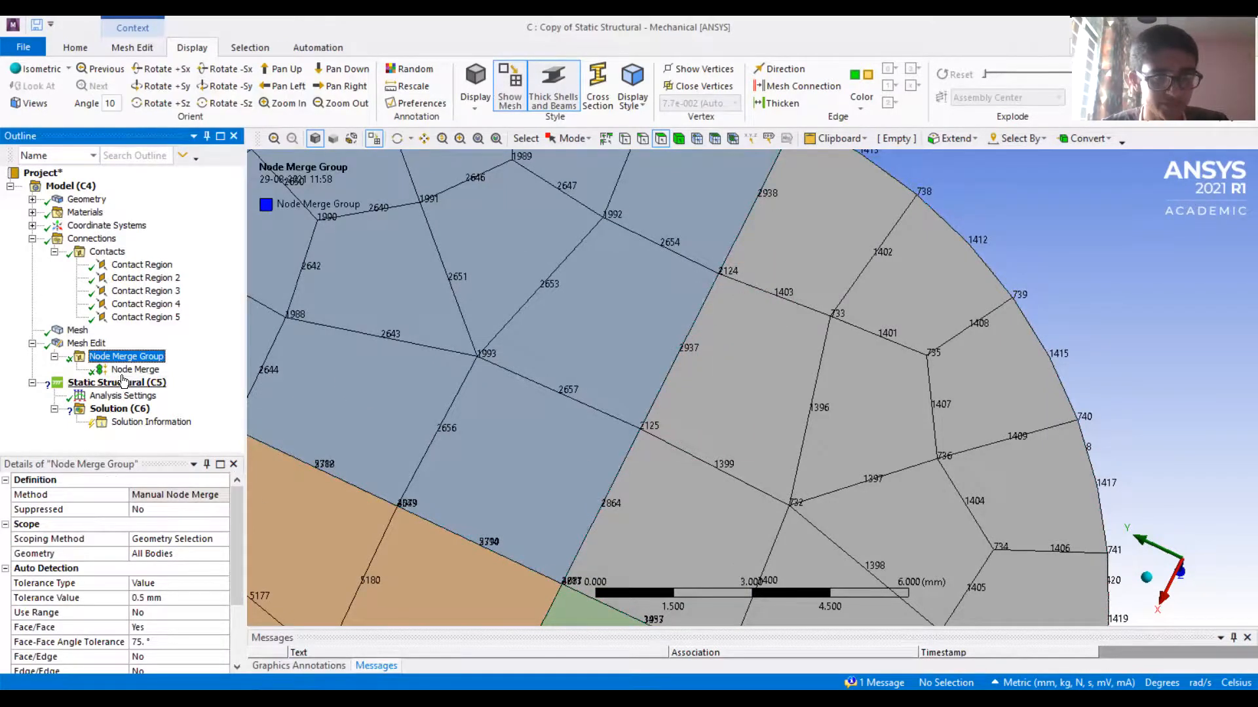
{"action": "left_click", "coordinate": [124, 370]}
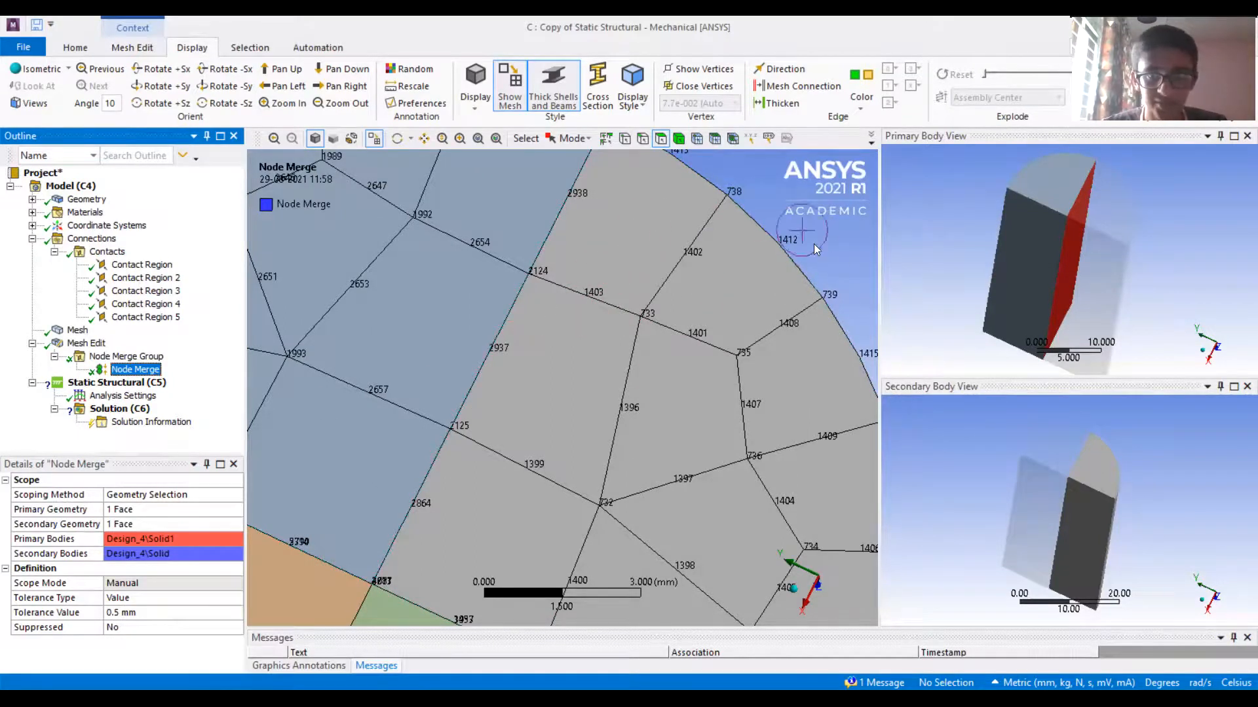
{"action": "left_click", "coordinate": [78, 331]}
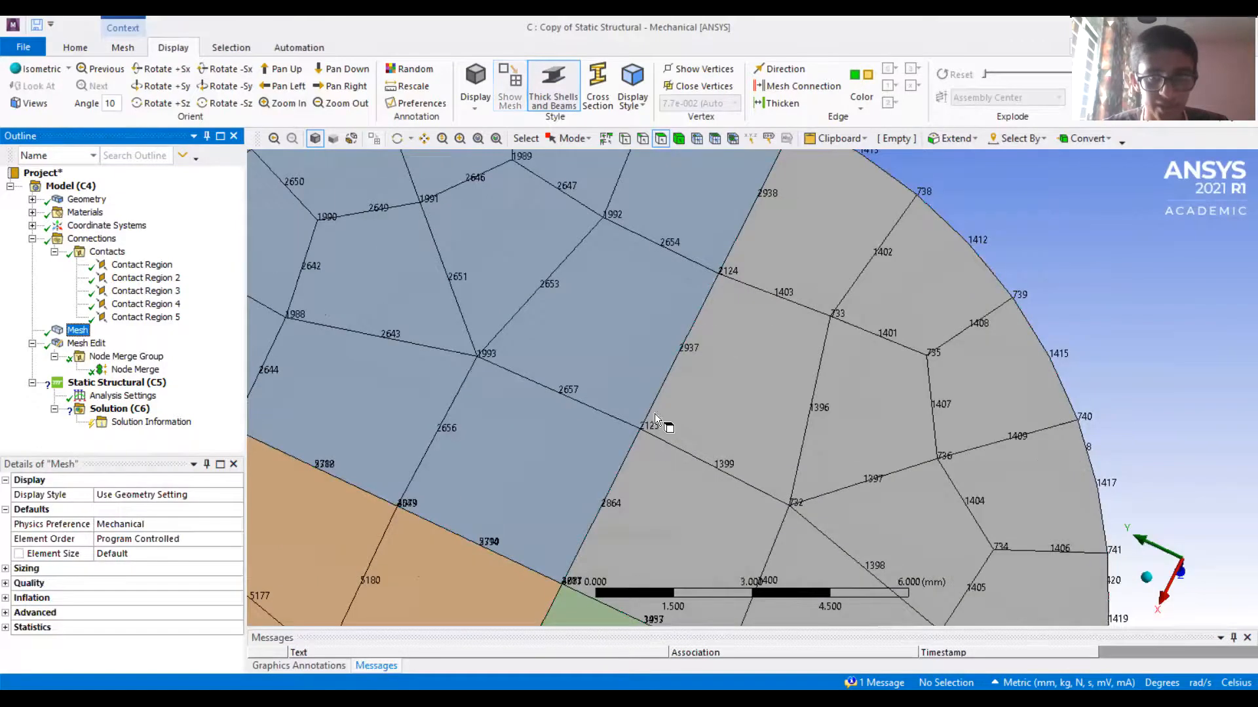
Inspect up close the node labels on the merged edge between the blue and grey quarters
{"action": "scroll", "coordinate": [648, 422], "scroll_direction": "up", "scroll_amount": 5}
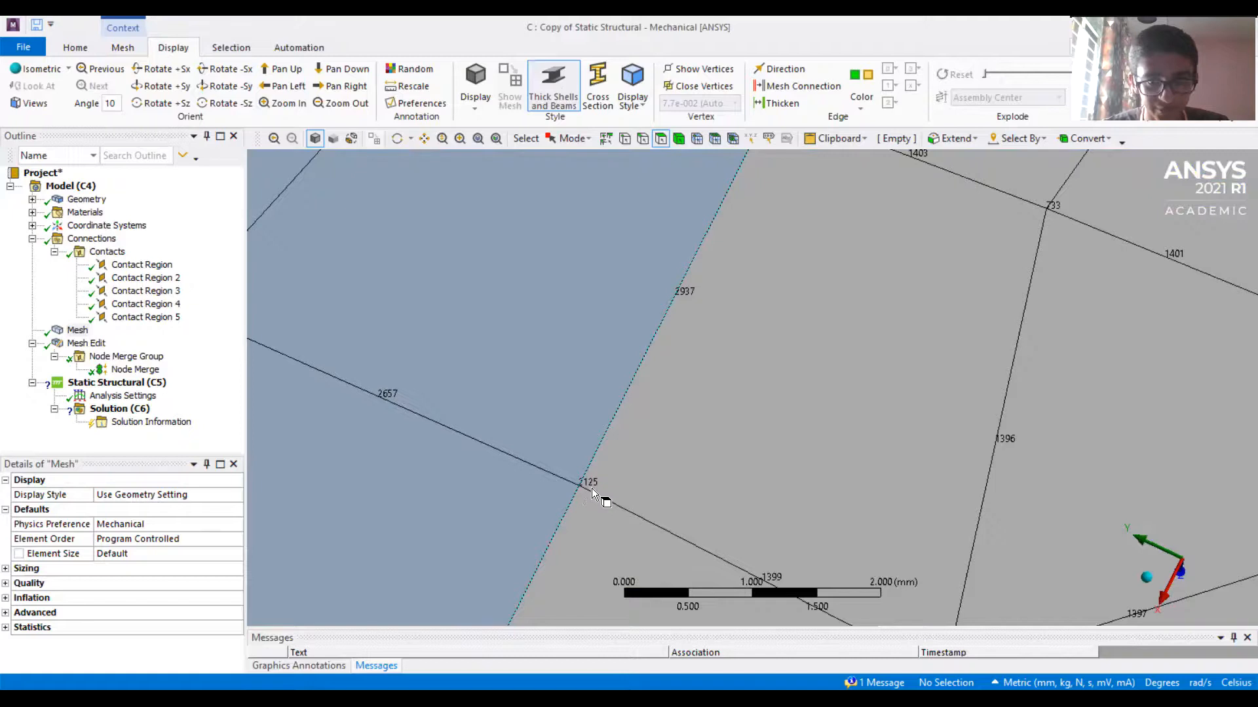
{"action": "scroll", "coordinate": [584, 497], "scroll_direction": "up", "scroll_amount": 3}
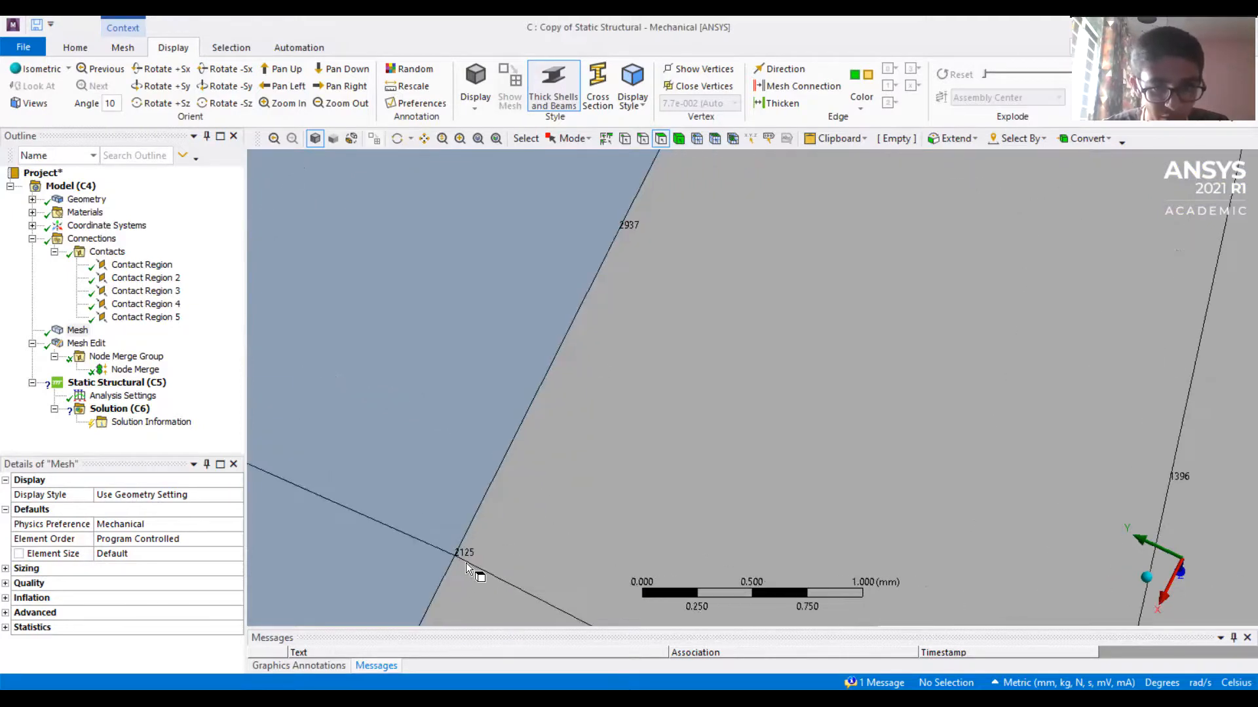
{"action": "scroll", "coordinate": [622, 432], "scroll_direction": "down", "scroll_amount": 3}
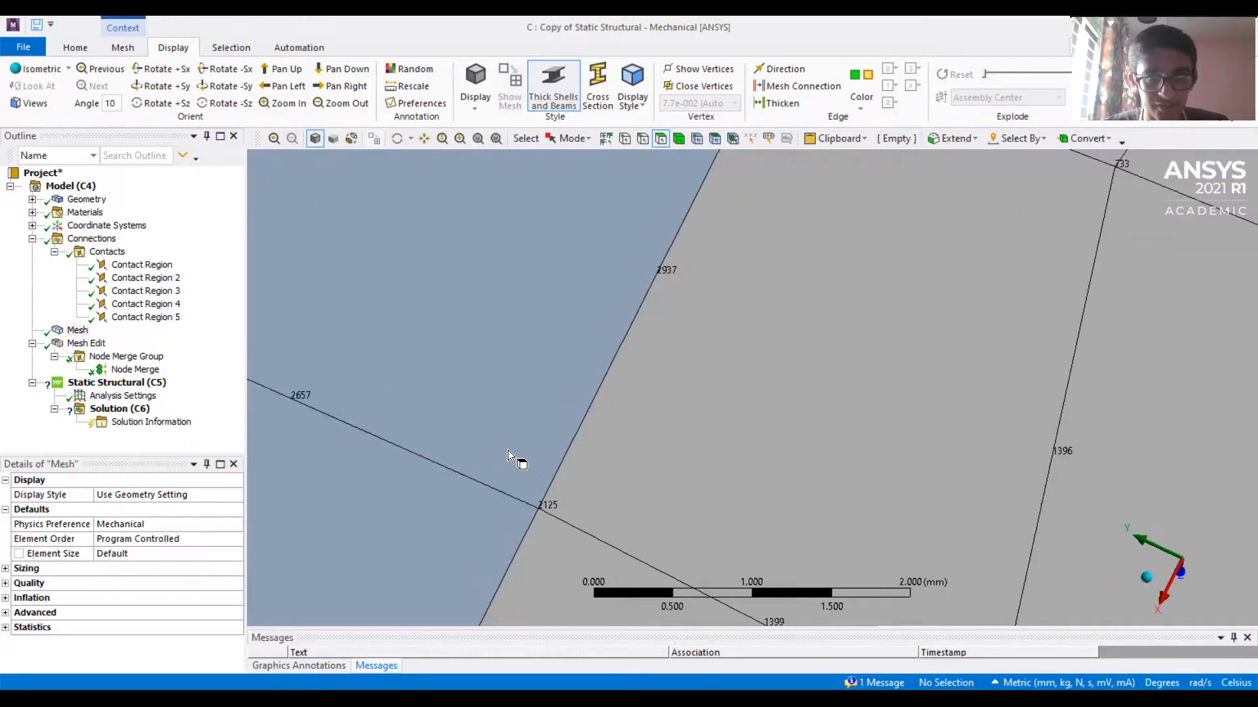
{"action": "middle_click_drag", "start_coordinate": [660, 444], "coordinate": [732, 344], "text": "ctrl"}
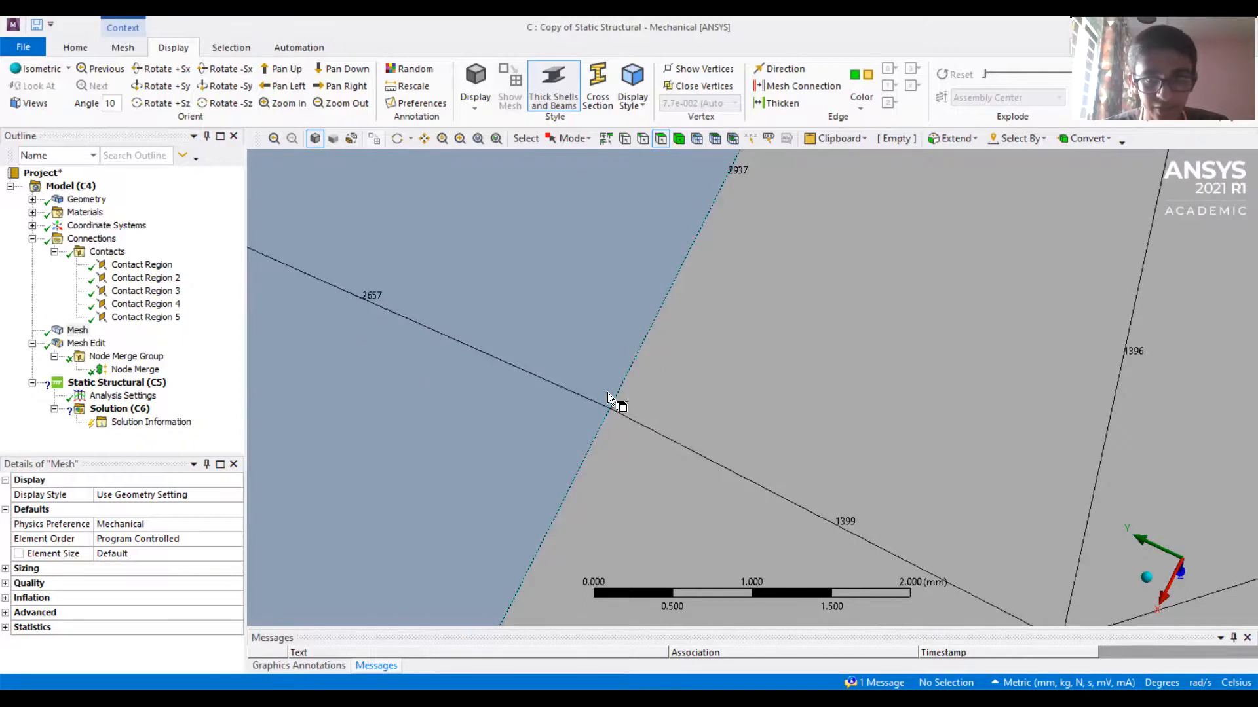
Compare the node labels along the unmerged blue-orange boundary, selecting the face on each side in turn and clearing the selection
{"action": "scroll", "coordinate": [576, 483], "scroll_direction": "down", "scroll_amount": 4}
{"action": "scroll", "coordinate": [556, 404], "scroll_direction": "up", "scroll_amount": 3}
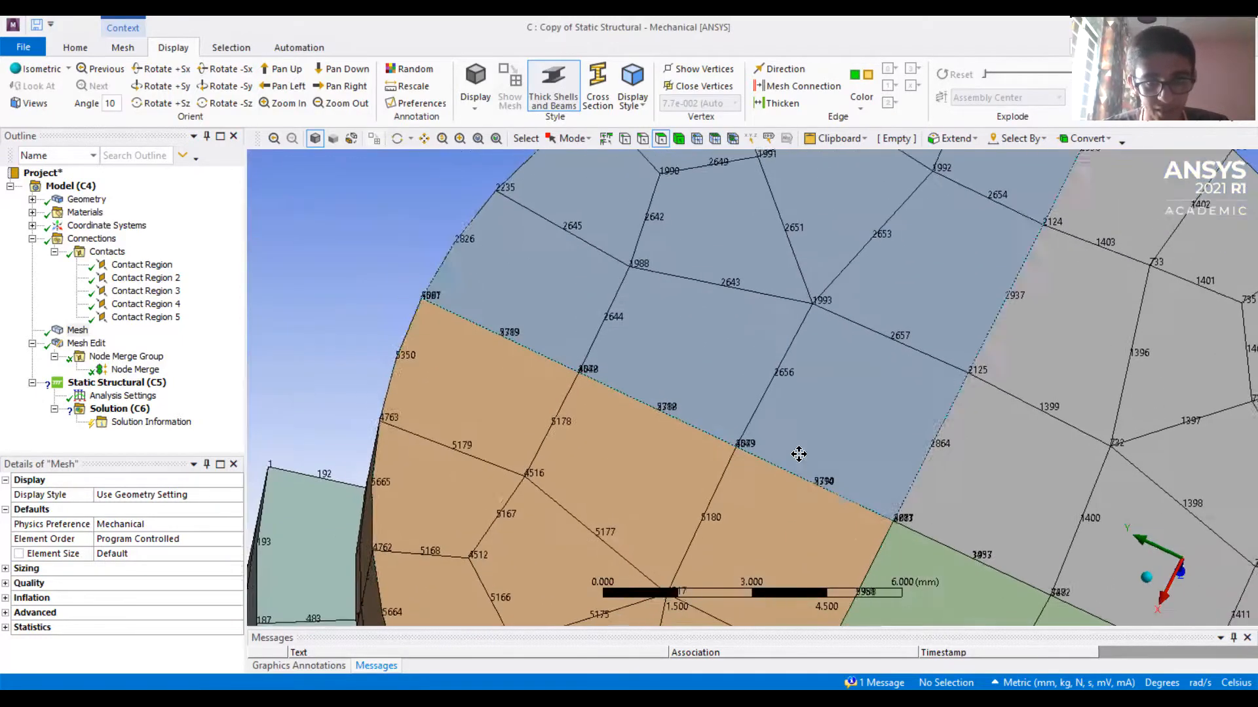
{"action": "scroll", "coordinate": [566, 411], "scroll_direction": "up", "scroll_amount": 4}
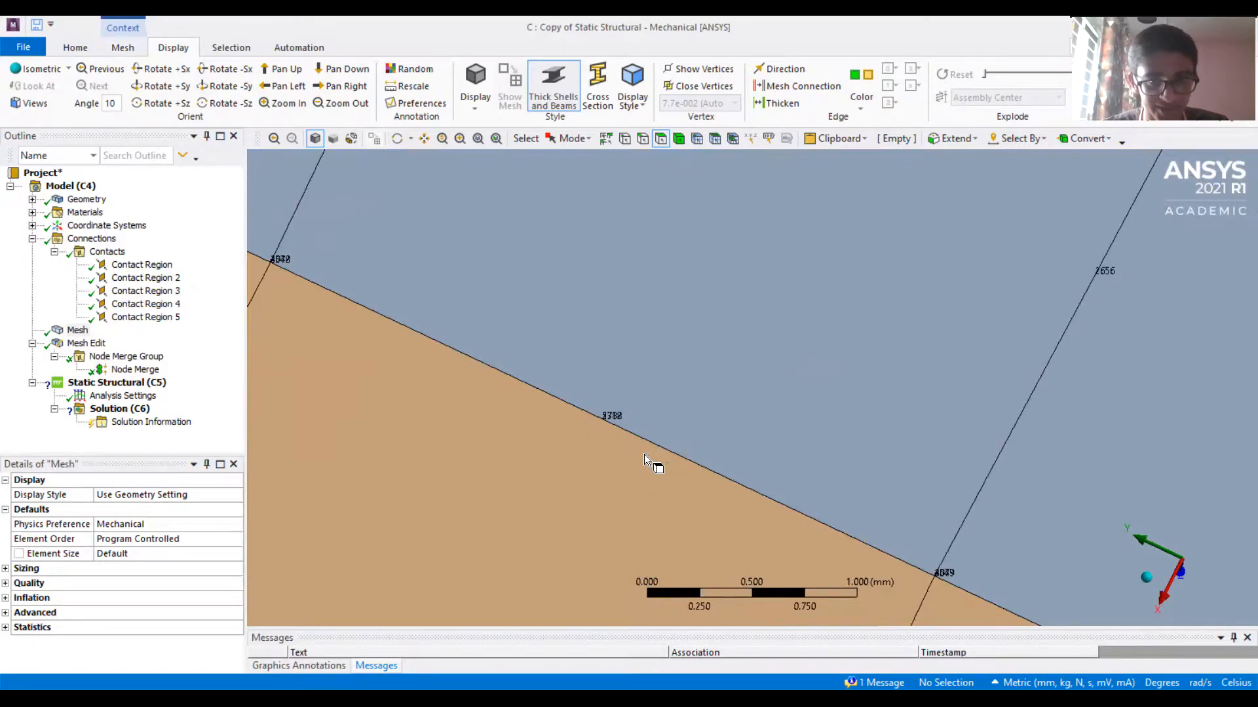
{"action": "middle_click_drag", "start_coordinate": [644, 454], "coordinate": [636, 393], "text": "ctrl"}
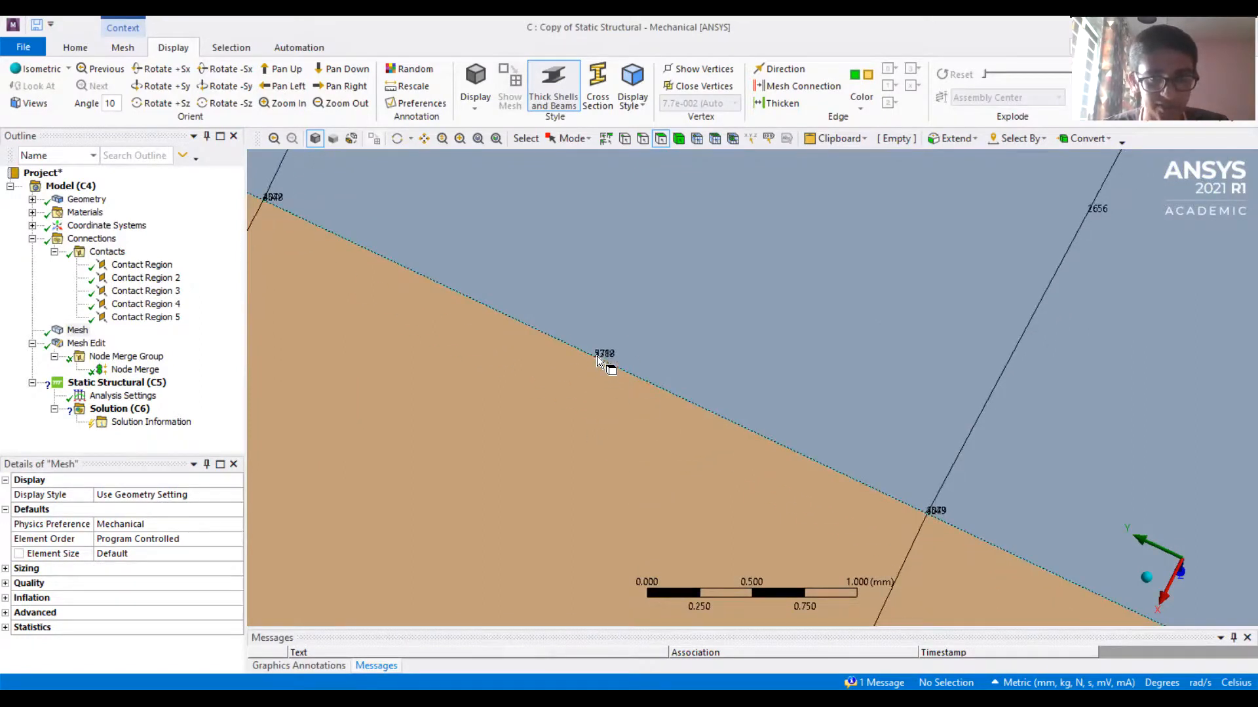
{"action": "left_click", "coordinate": [571, 396]}
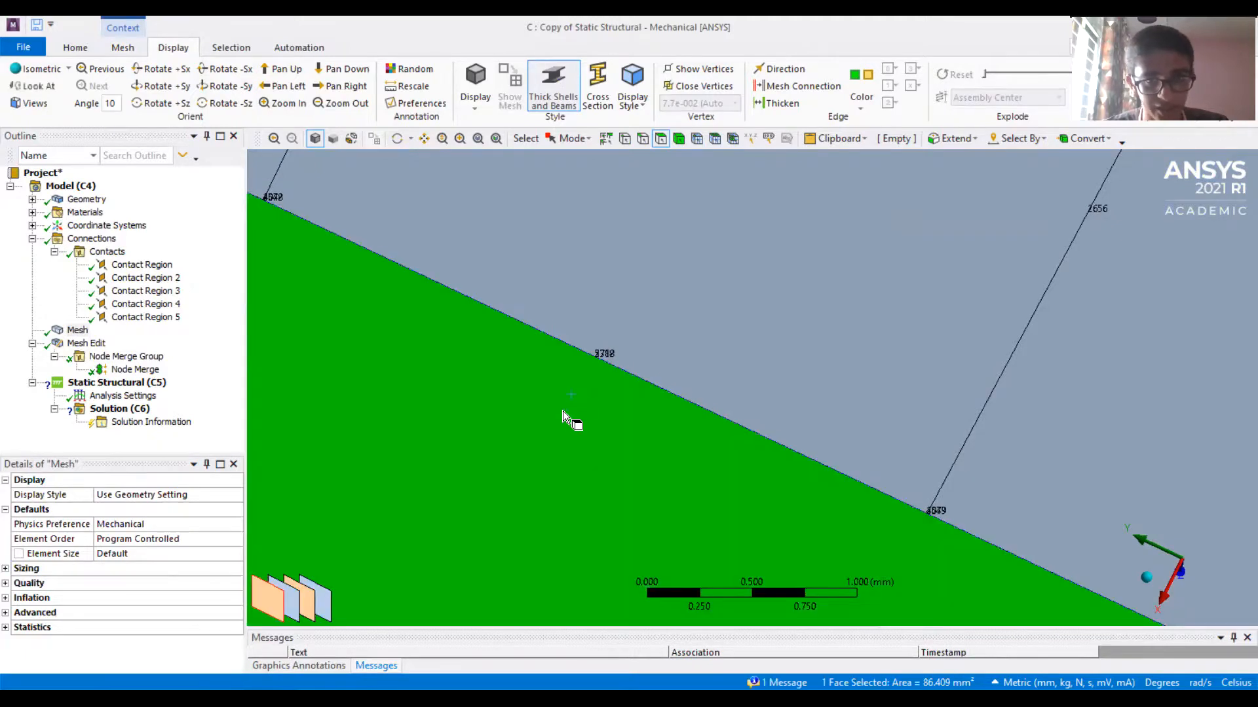
{"action": "left_click", "coordinate": [674, 277]}
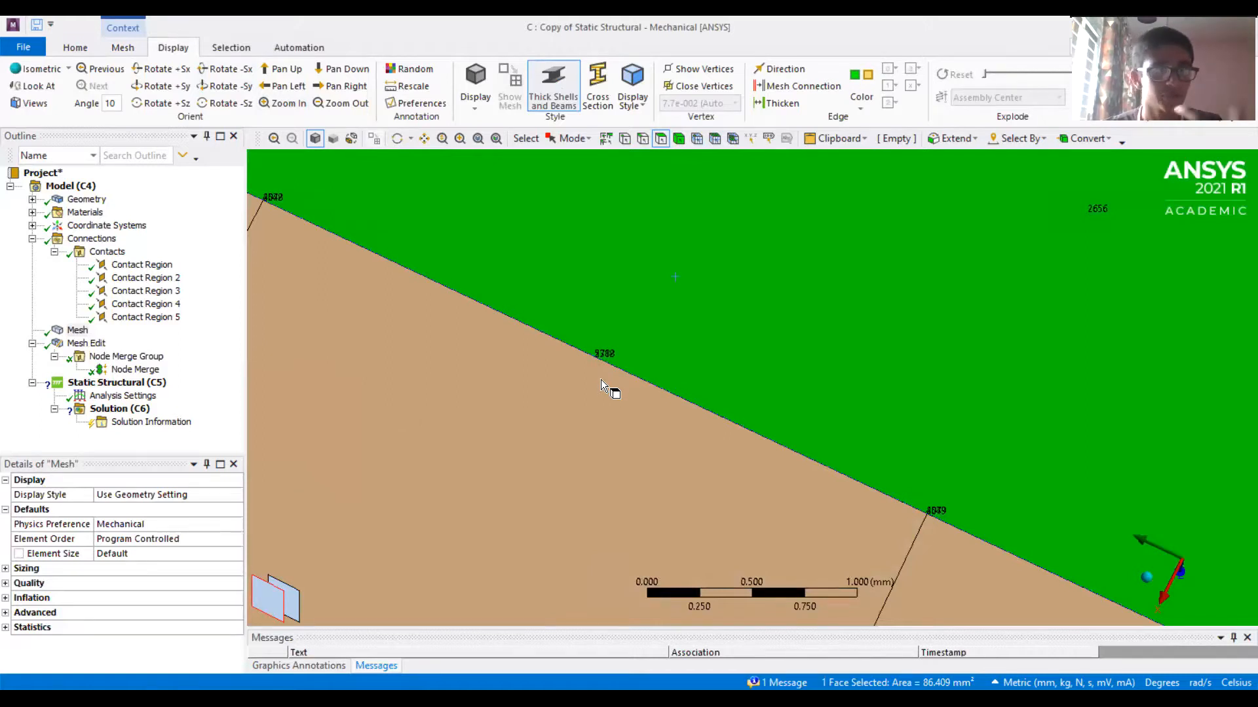
{"action": "scroll", "coordinate": [669, 410], "scroll_direction": "down", "scroll_amount": 8}
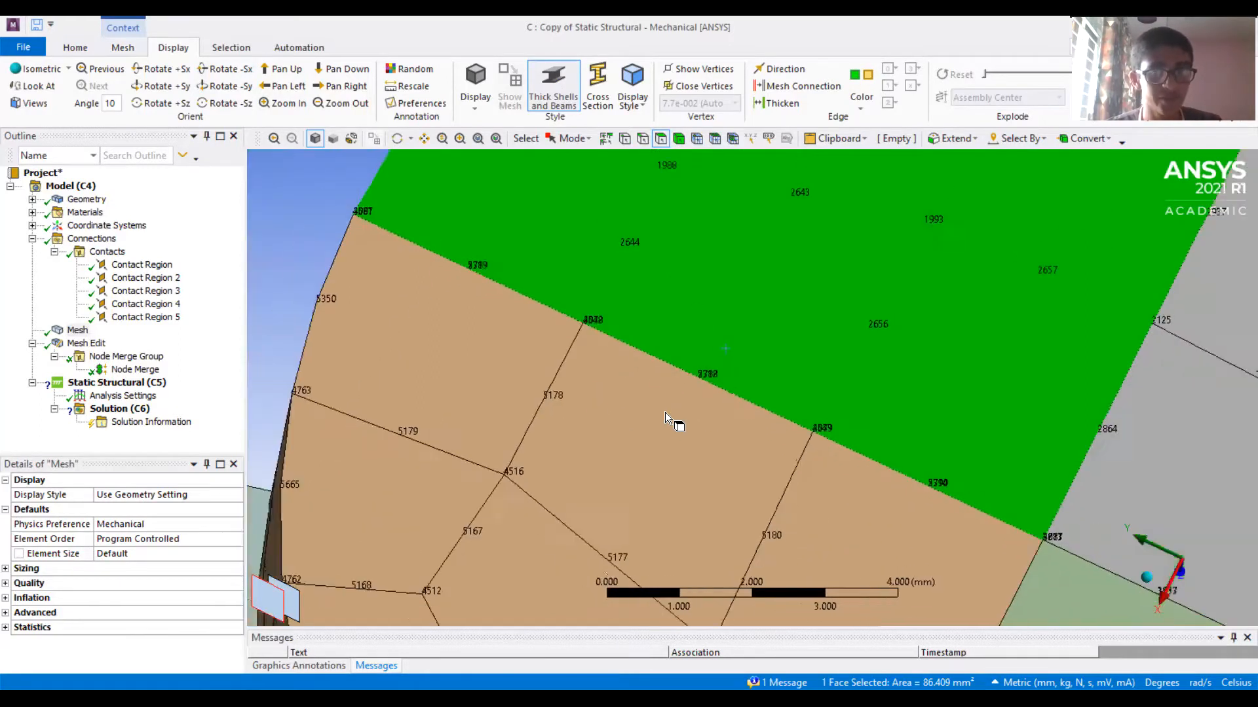
{"action": "scroll", "coordinate": [665, 415], "scroll_direction": "down", "scroll_amount": 1}
{"action": "left_click", "coordinate": [500, 289]}
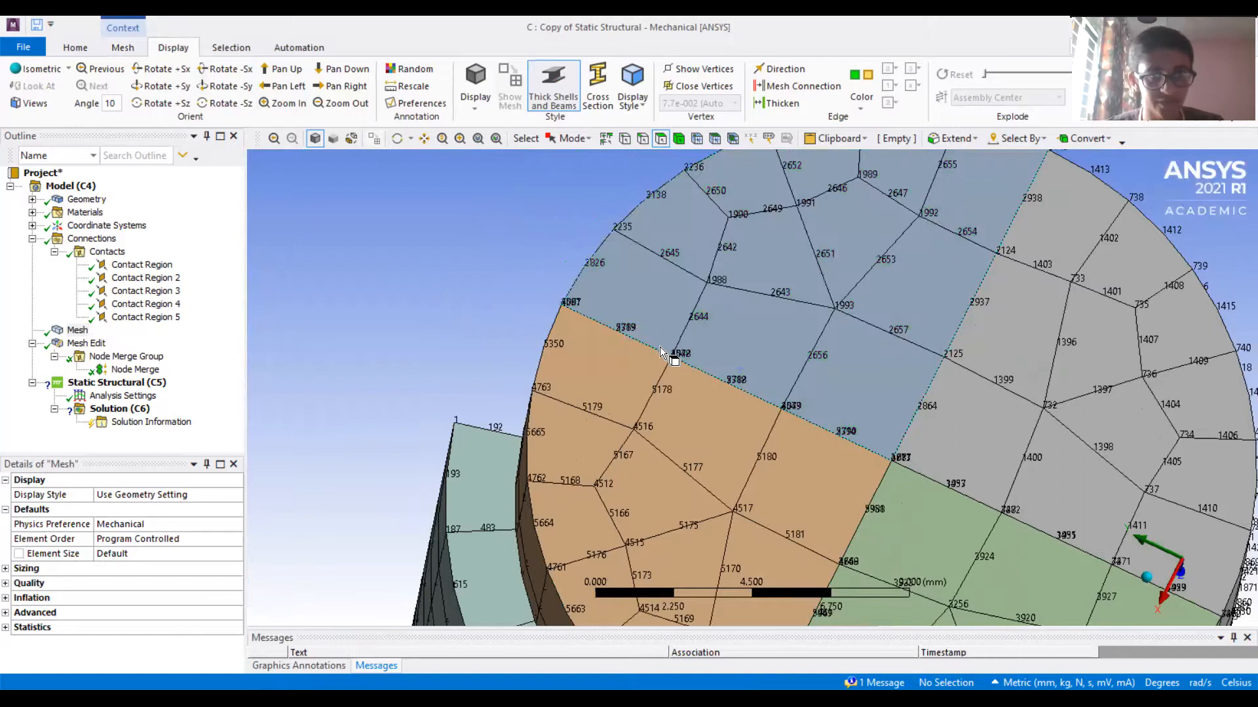
{"action": "middle_click_drag", "start_coordinate": [629, 328], "coordinate": [513, 368], "text": "ctrl"}
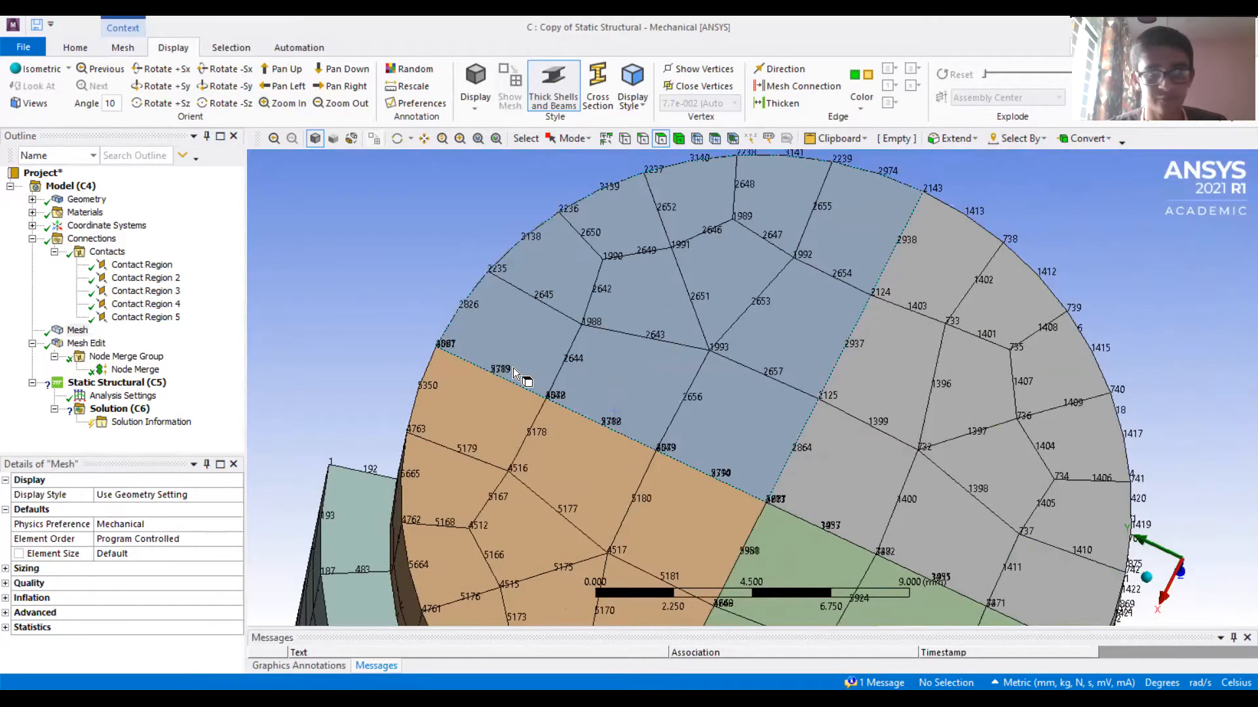
{"action": "scroll", "coordinate": [315, 300], "scroll_direction": "down", "scroll_amount": 2}
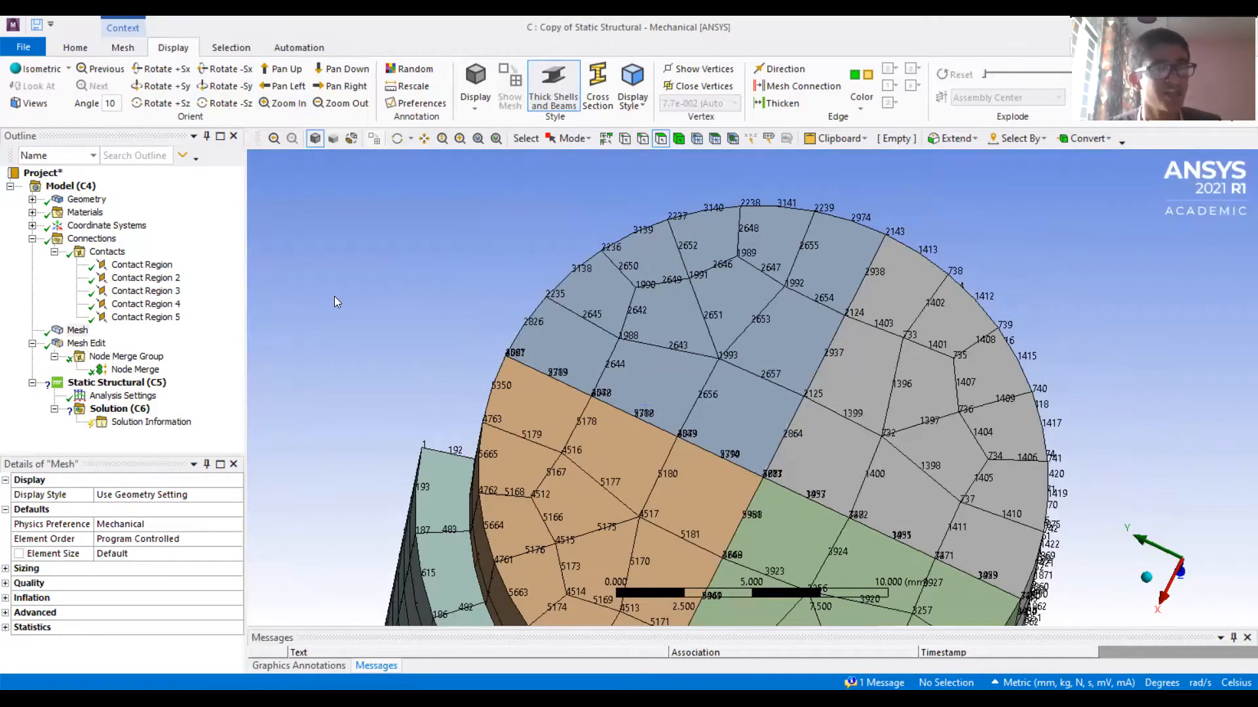